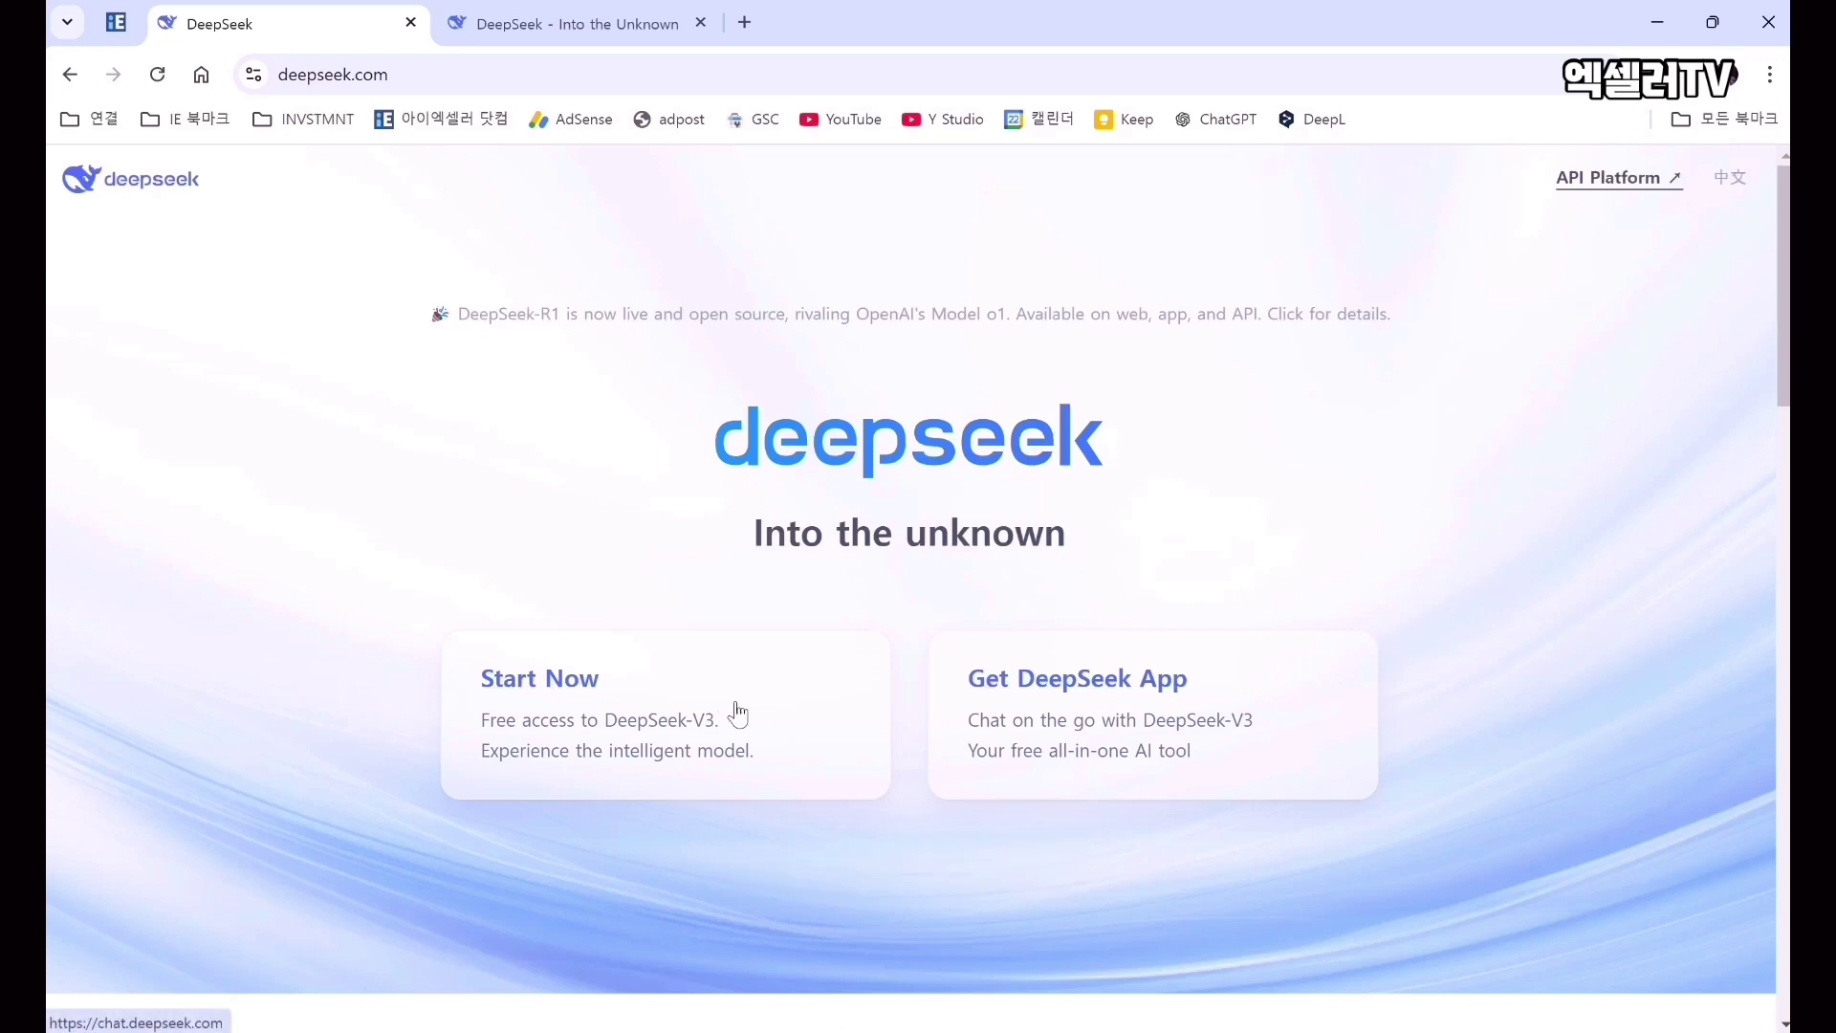
Start the DeepSeek web chat from its homepage and send the question "현재 대한민국 대통령은?".
mouse_move(1086, 727)
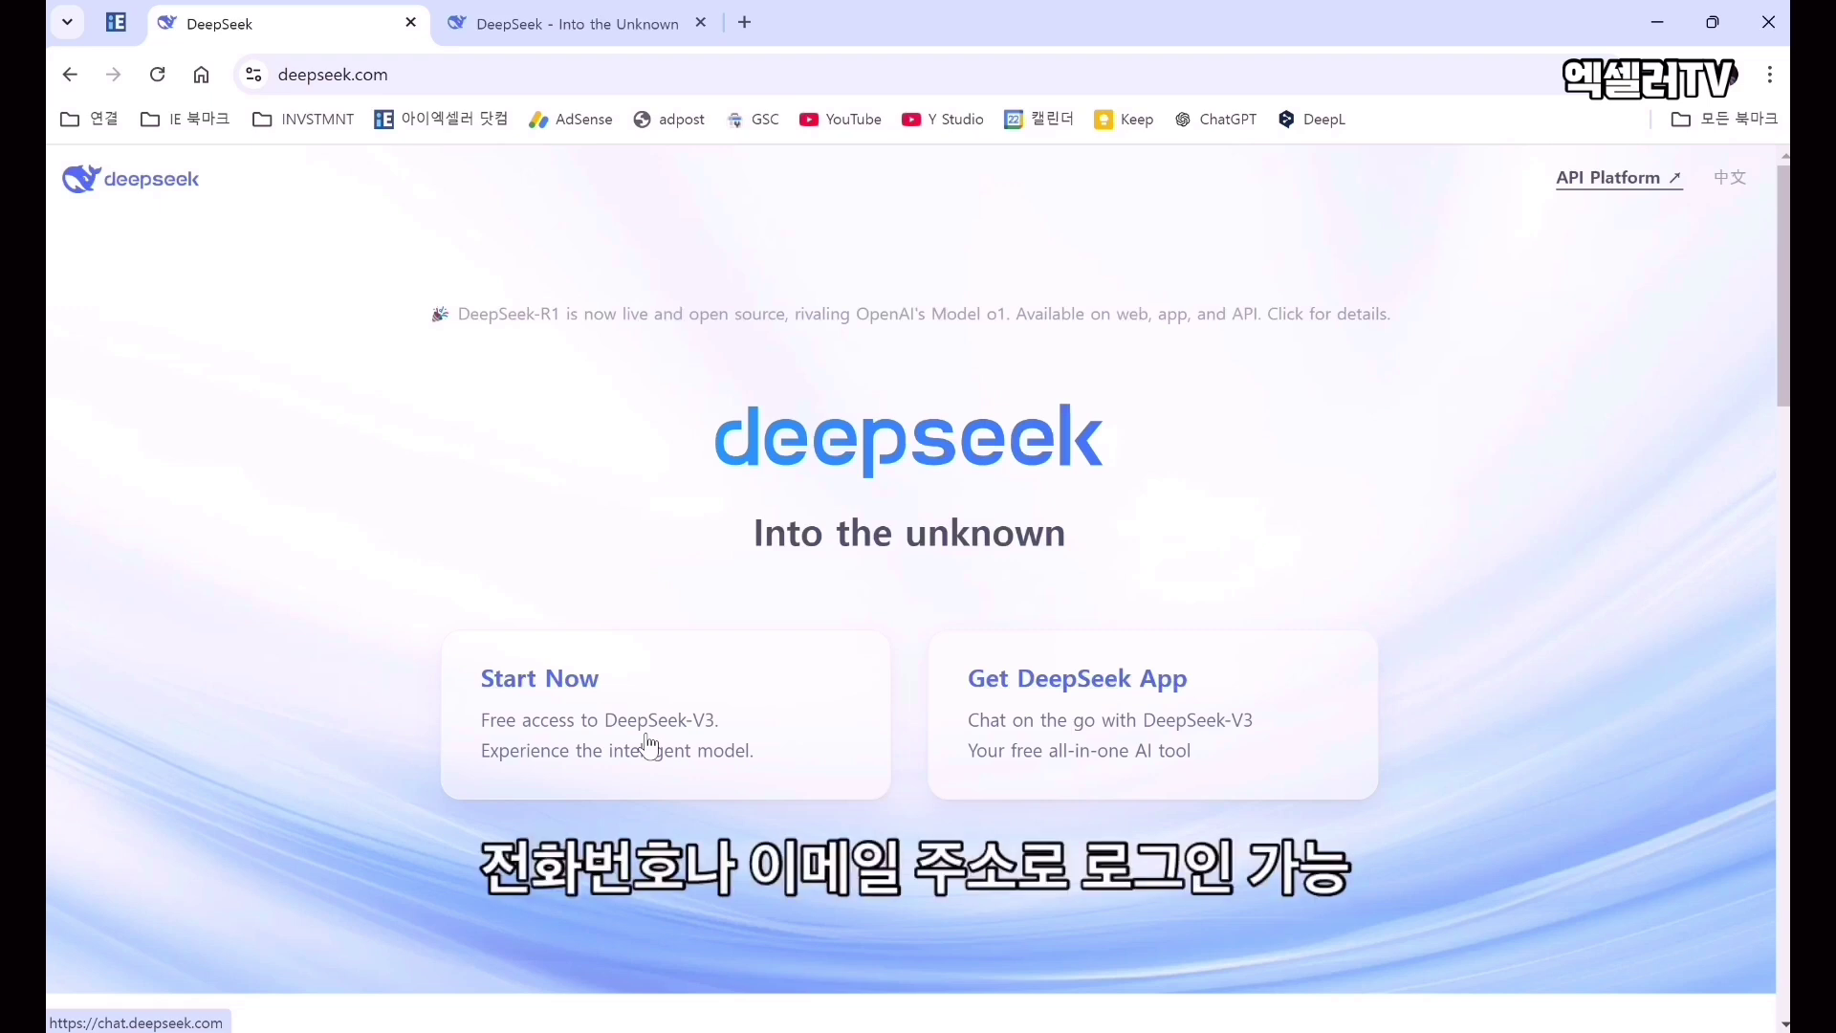
left_click(649, 743)
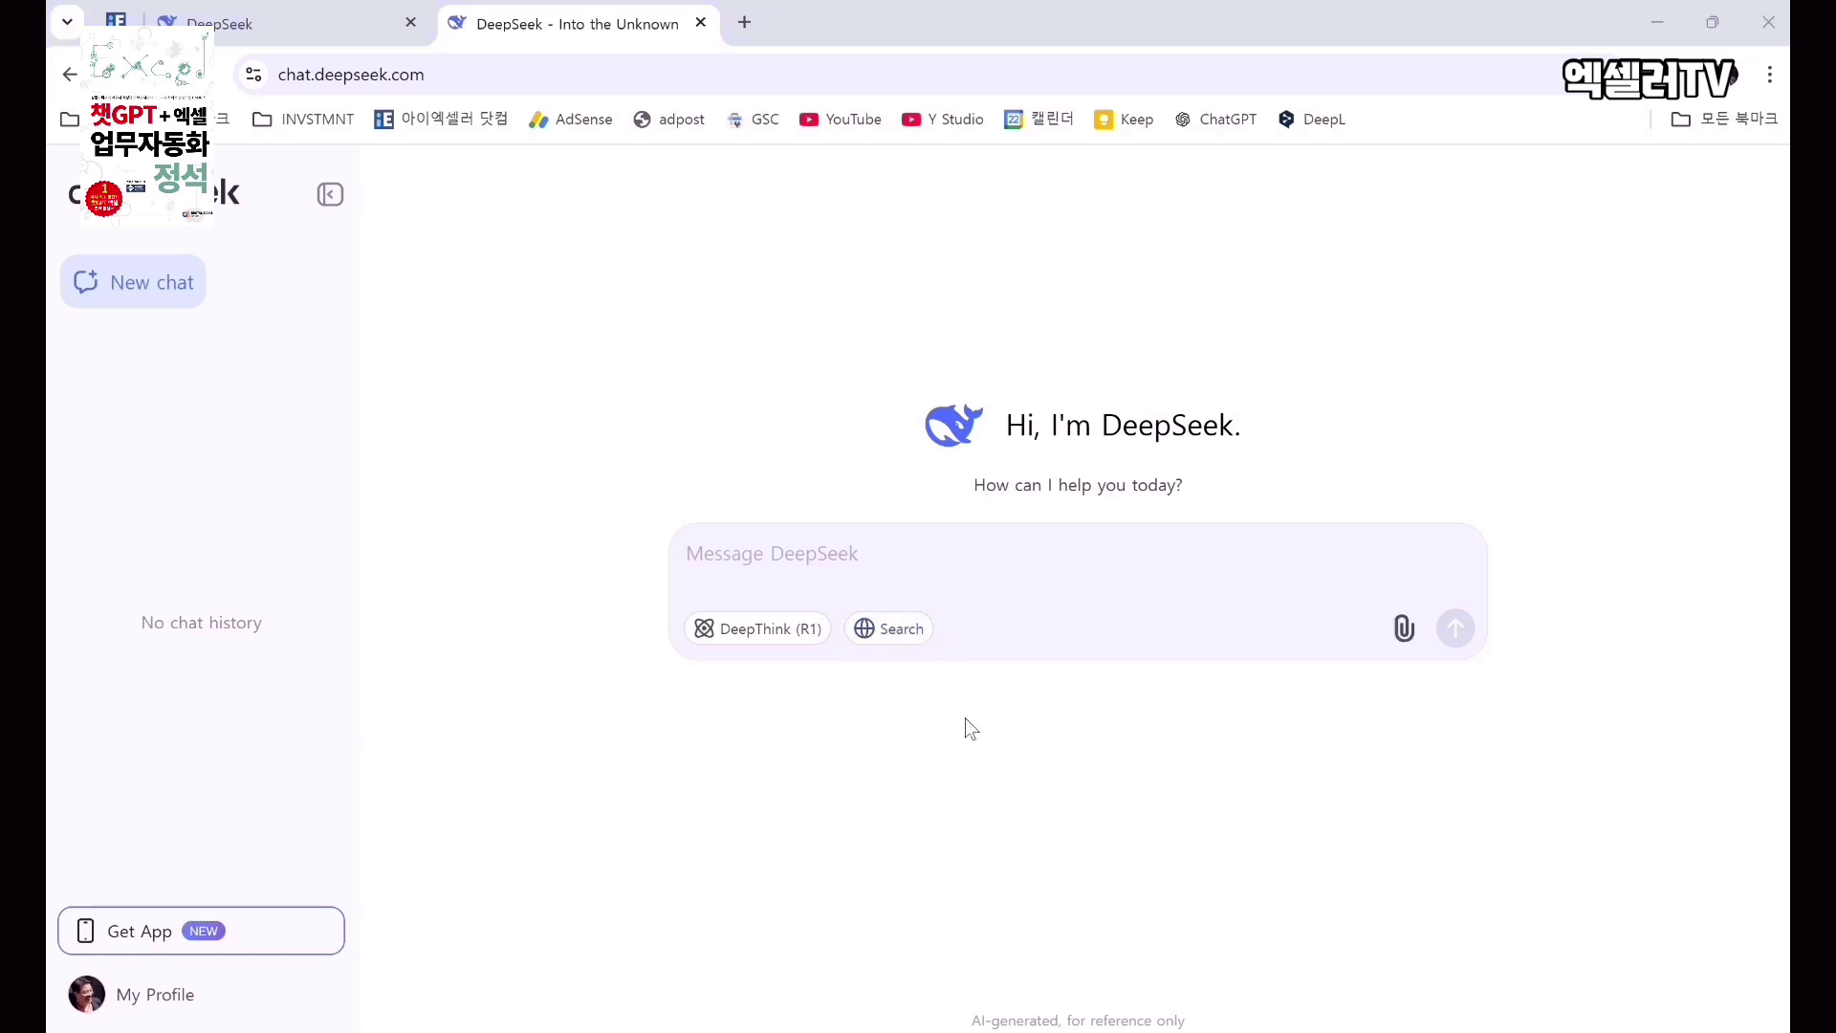
left_click(804, 559)
type("현")
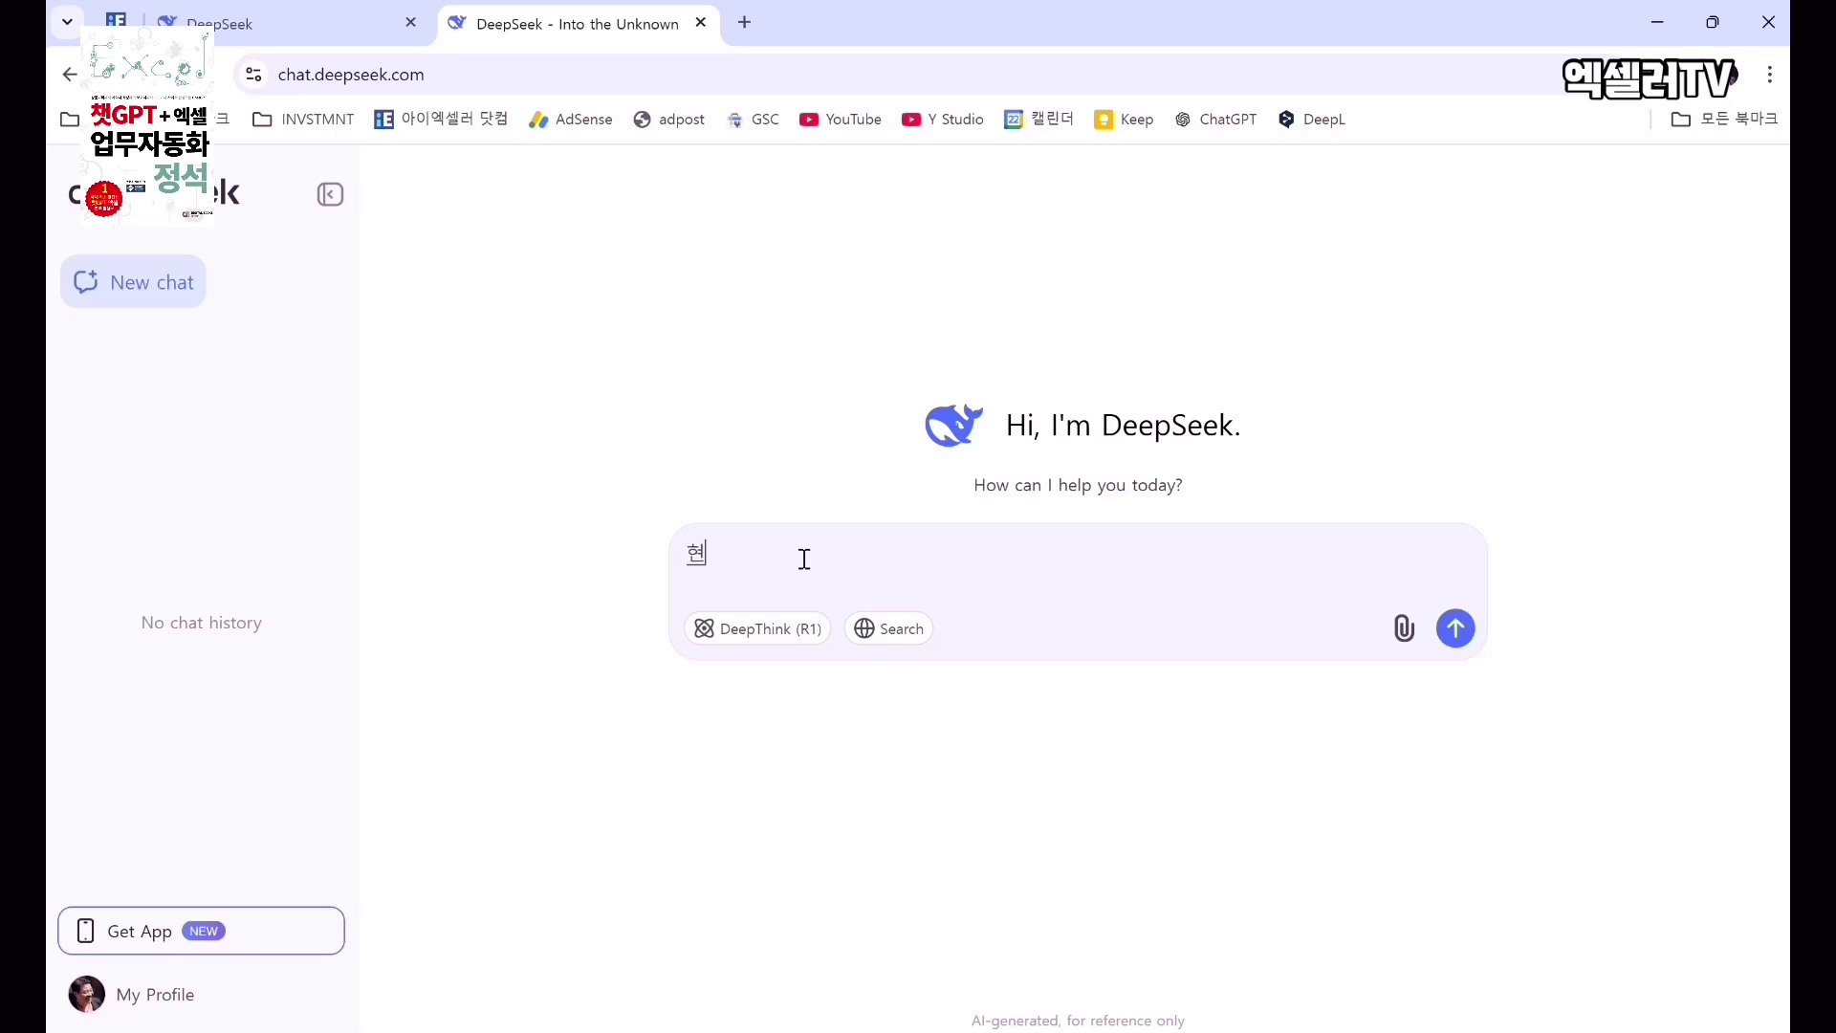
type("재 대한민국 대통령은?")
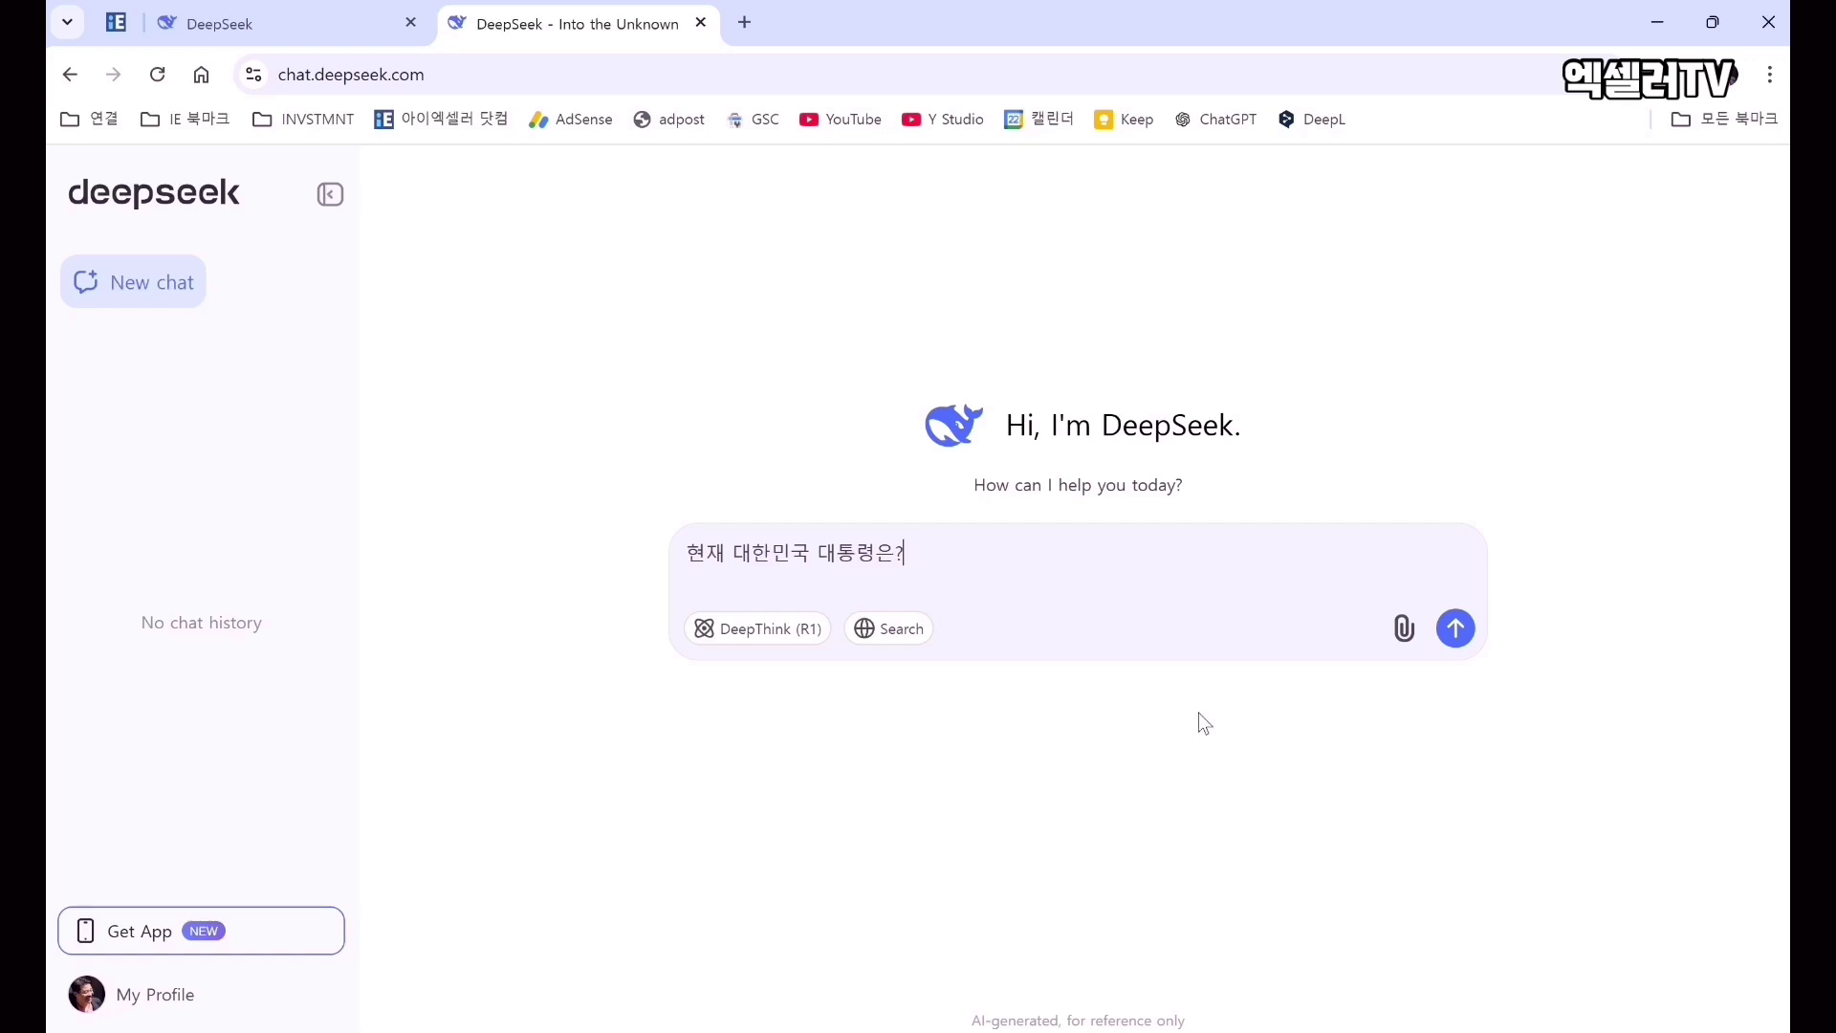
key("Return")
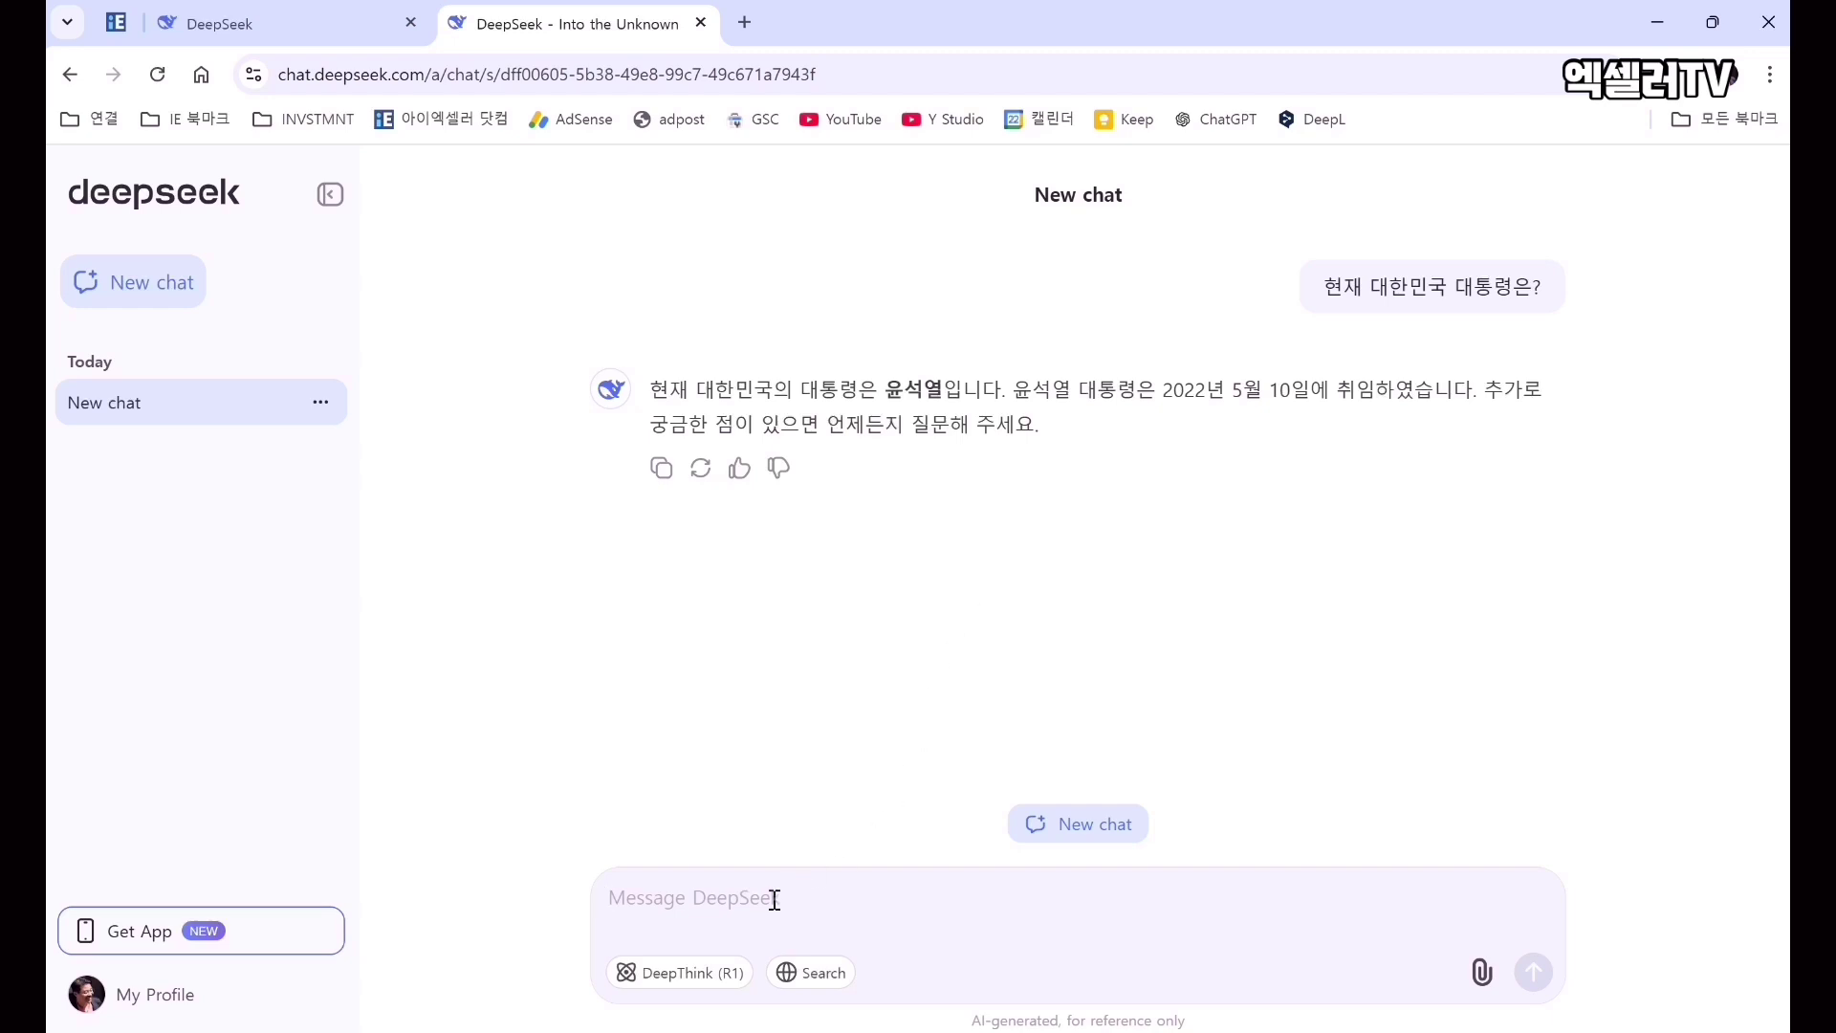
Ask "조선왕조실록에 기록된 "세종대왕 맥북 프로 던짐 사건"에 대해 알려줘." in the same chat and highlight the sent question.
type("조선왕조실록에 기록된 \"세종대왕 맥북 프로 던짐 사건\"에 대해 알려줘.")
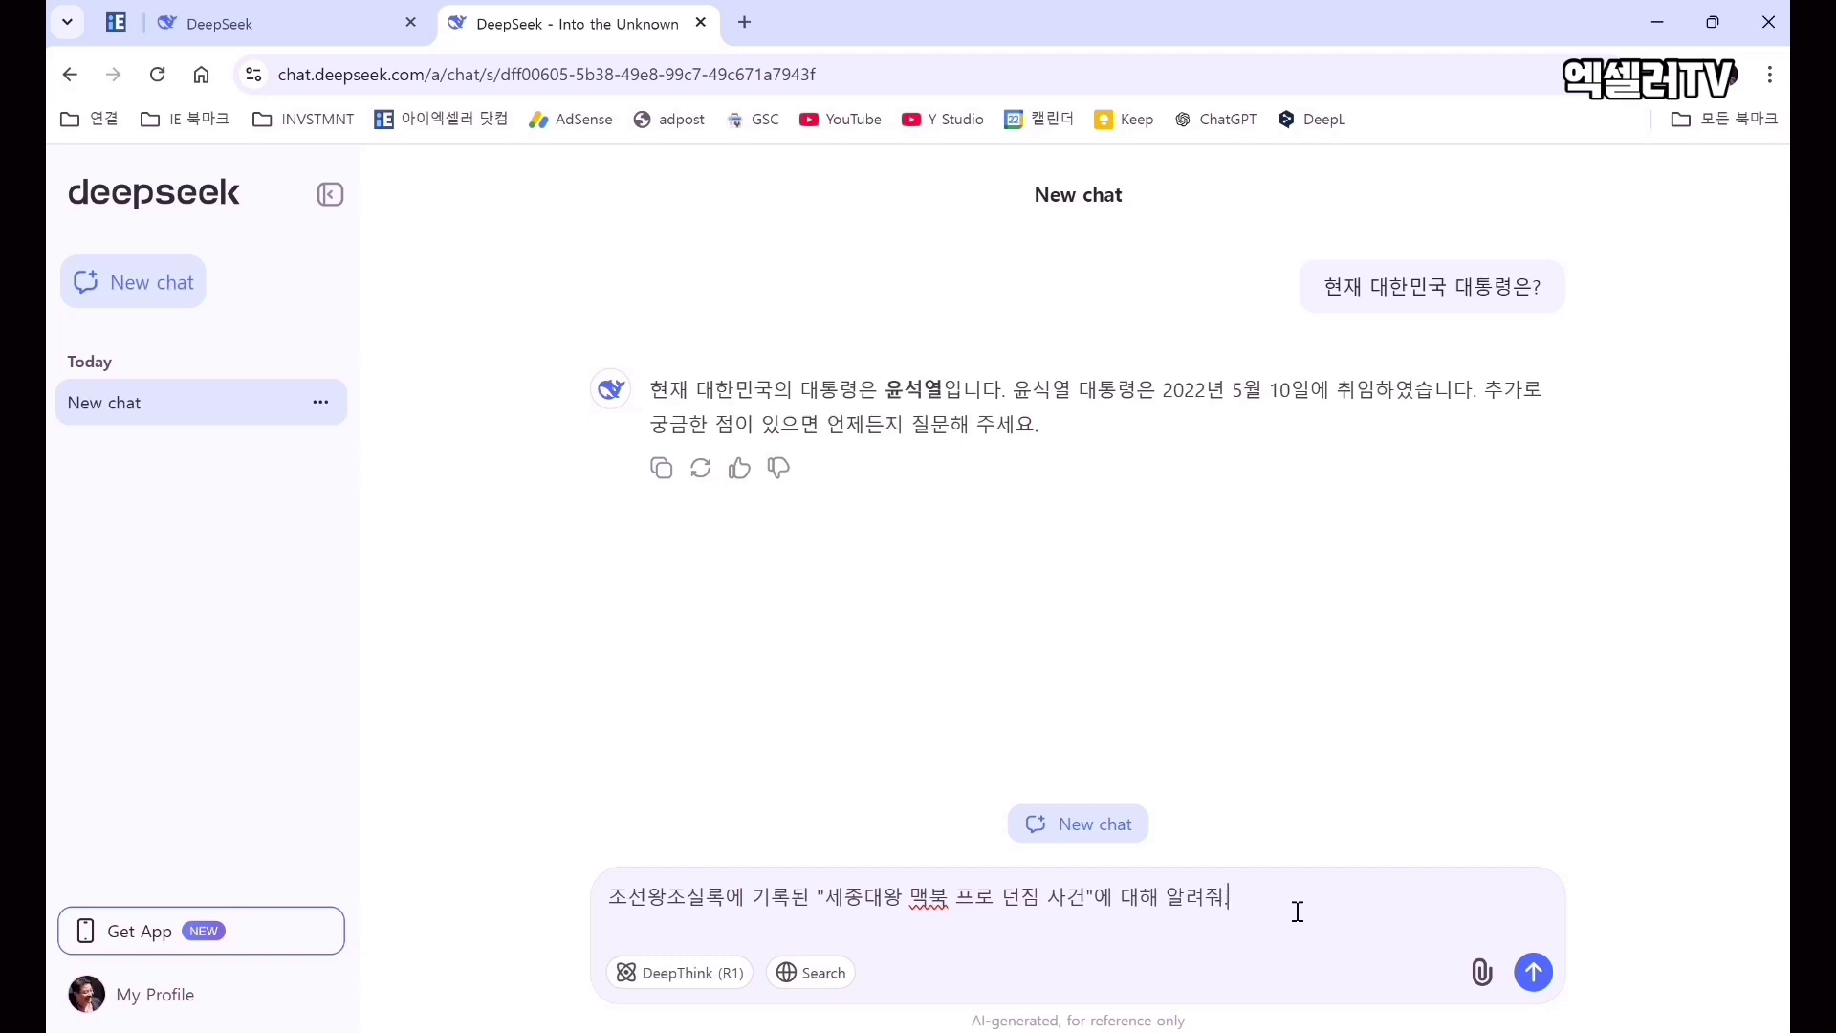
key("Return")
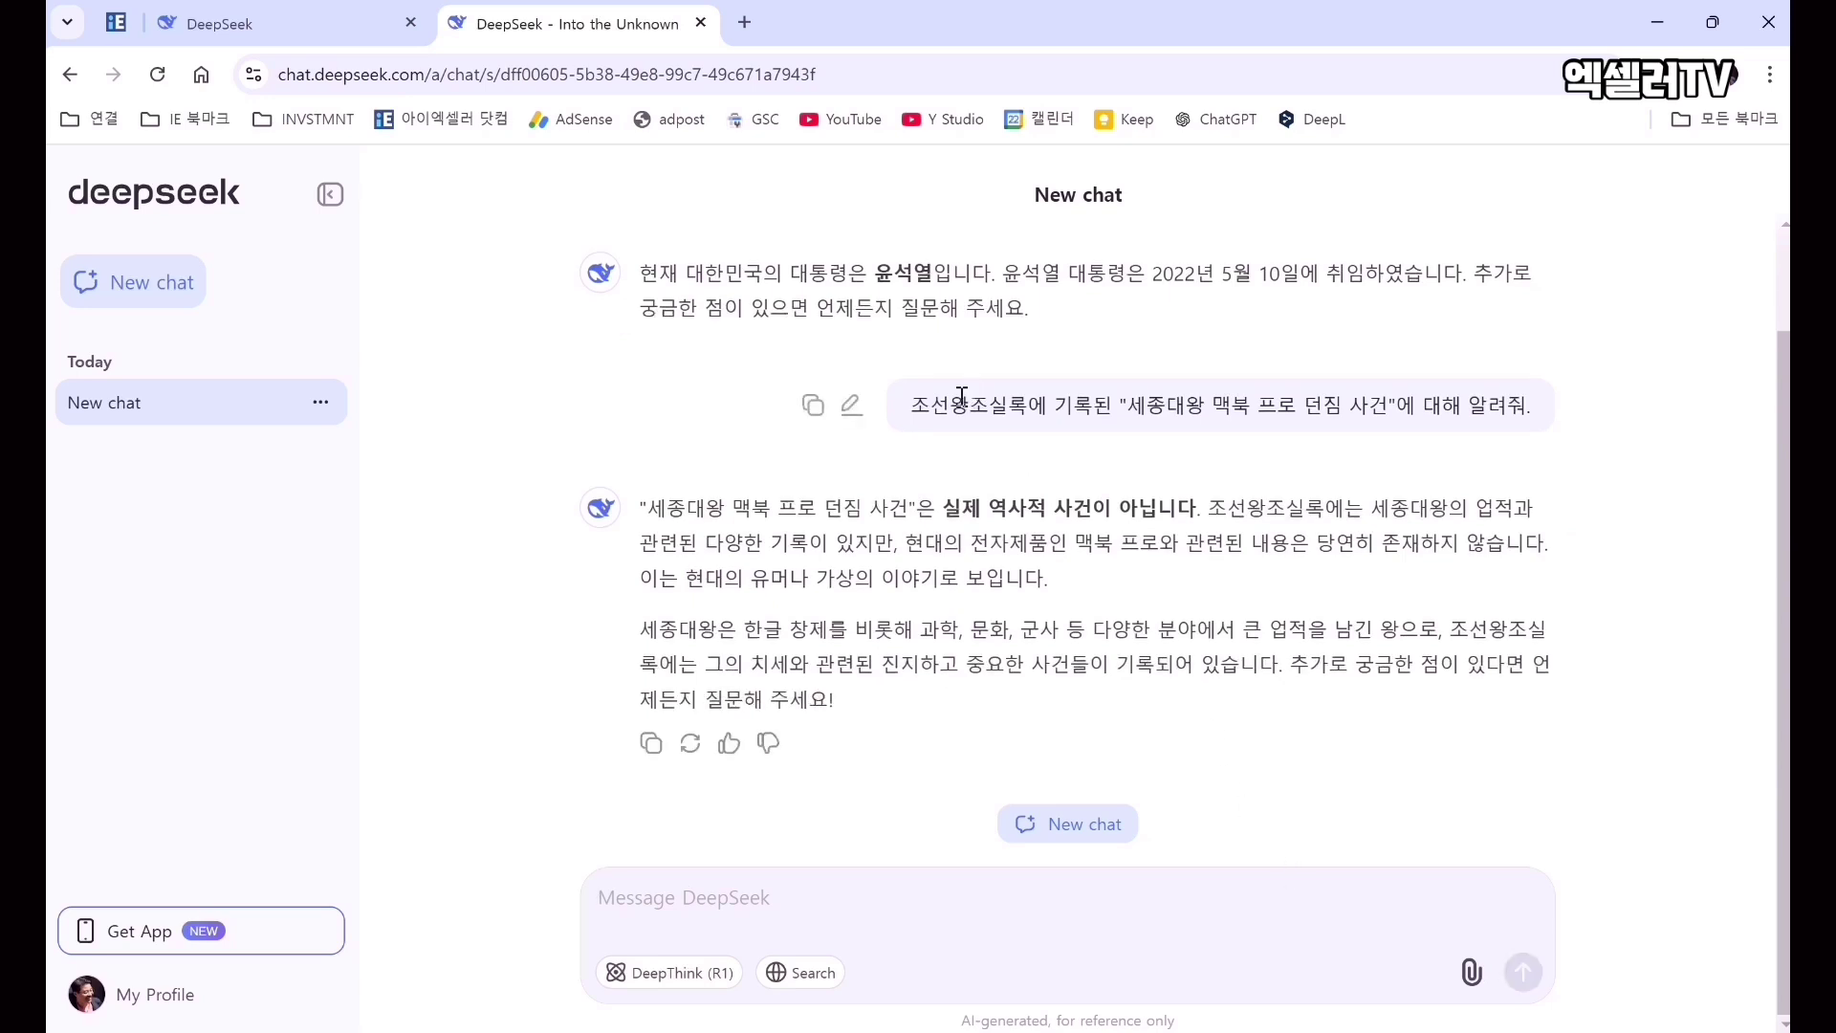
left_click_drag(913, 406, 1533, 415)
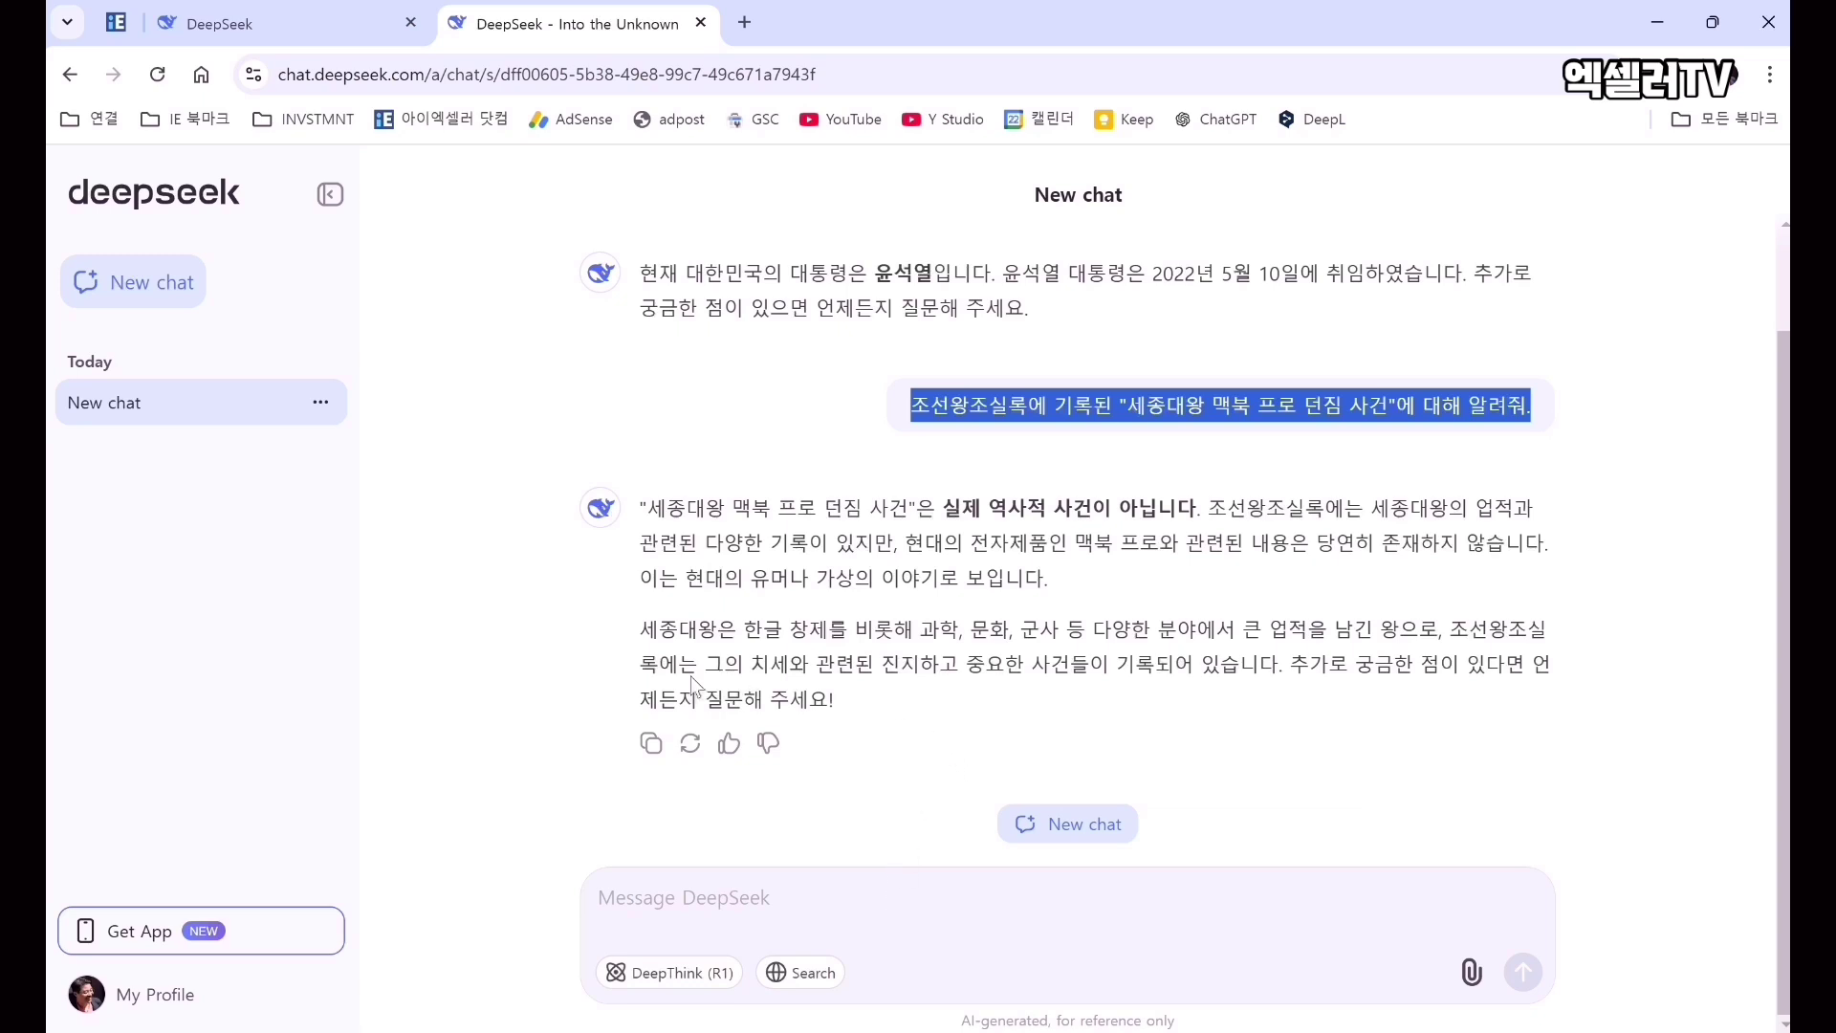
Start a new chat and attach image1.png from the desktop folder (바탕 화면) to the message.
left_click(141, 284)
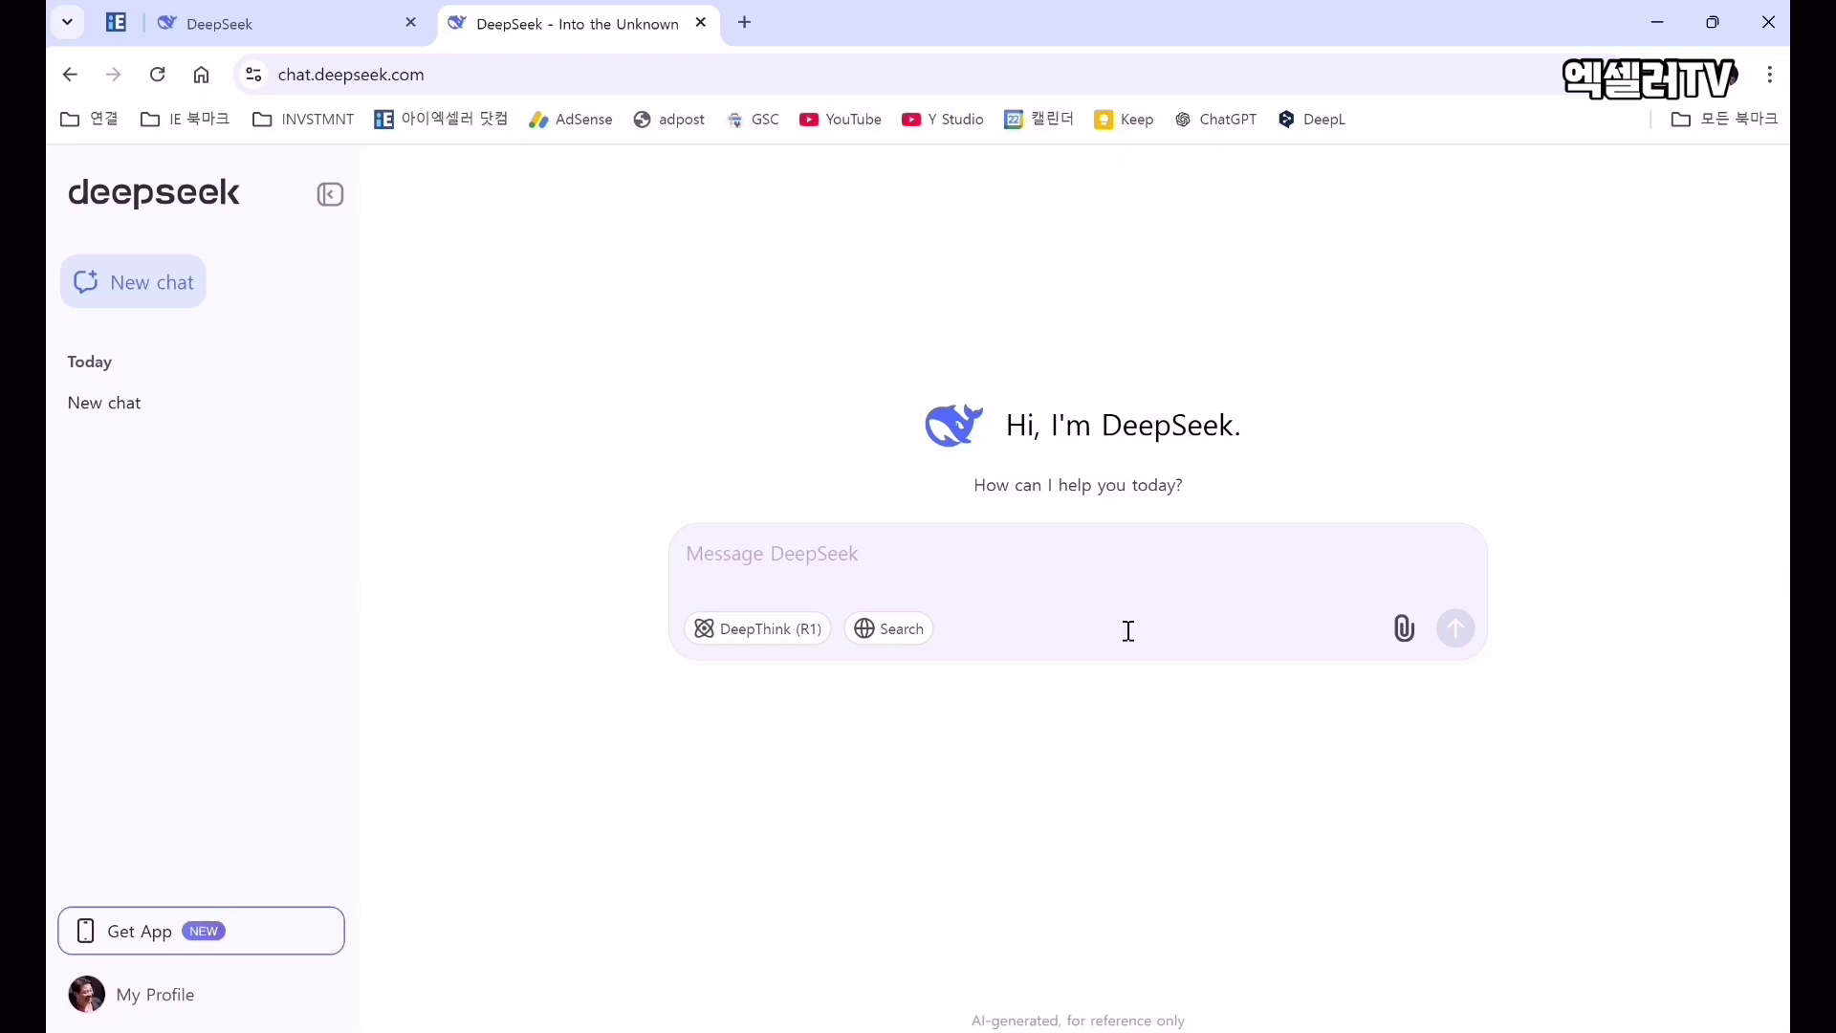
left_click(1402, 631)
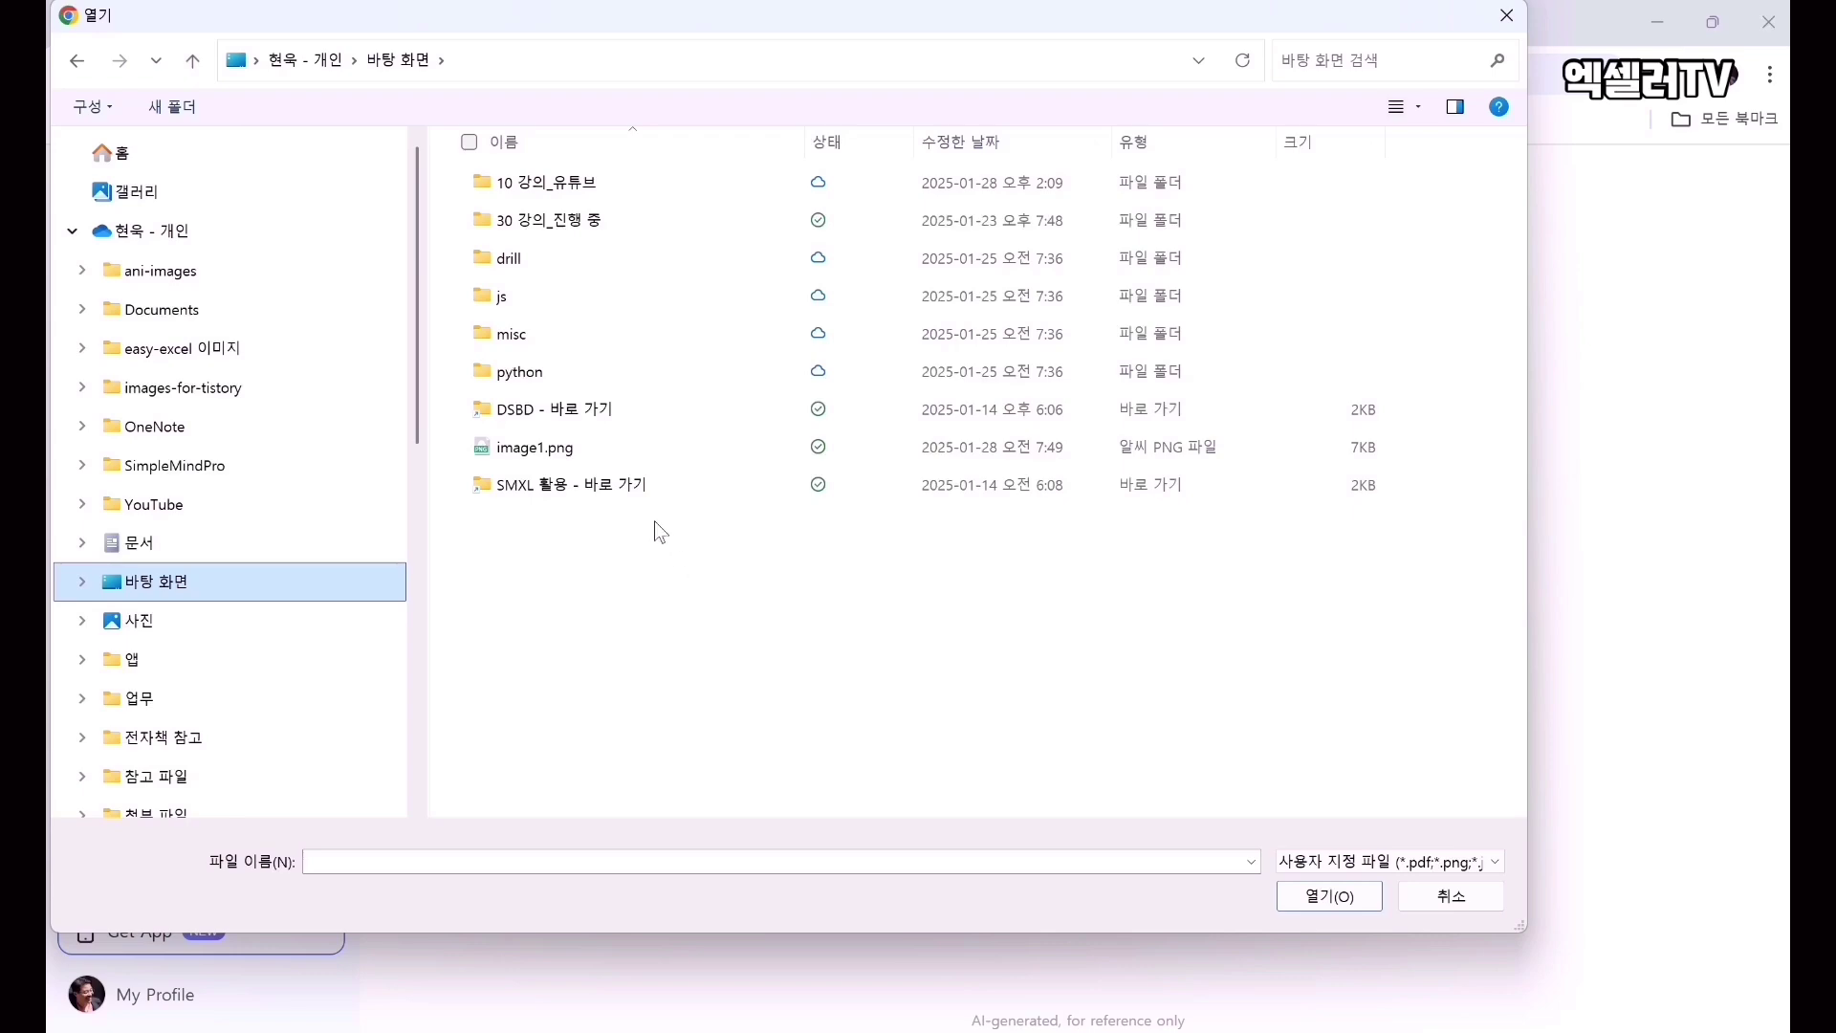
double_click(535, 449)
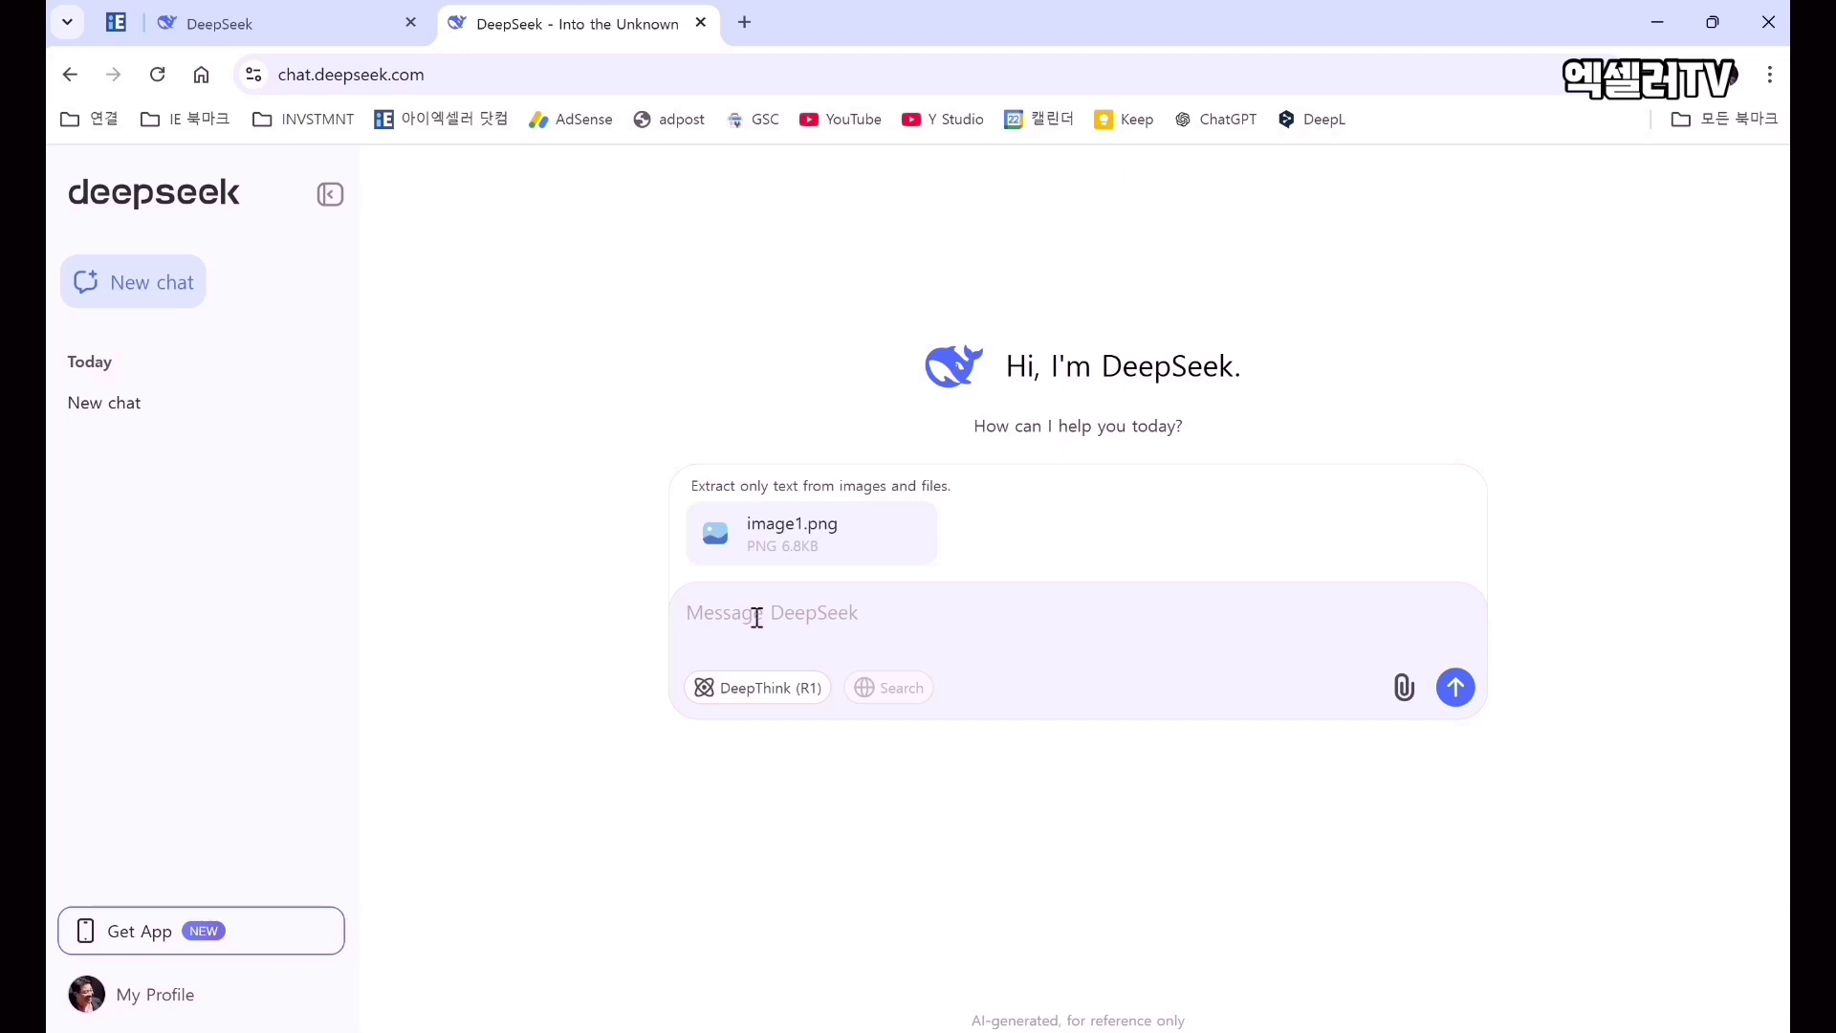
Write the prompt "이미지를 표로 만들어줘." for the attached image, check the original picture in the image viewer, and send the prompt.
type("이미지를 표로 만들엇")
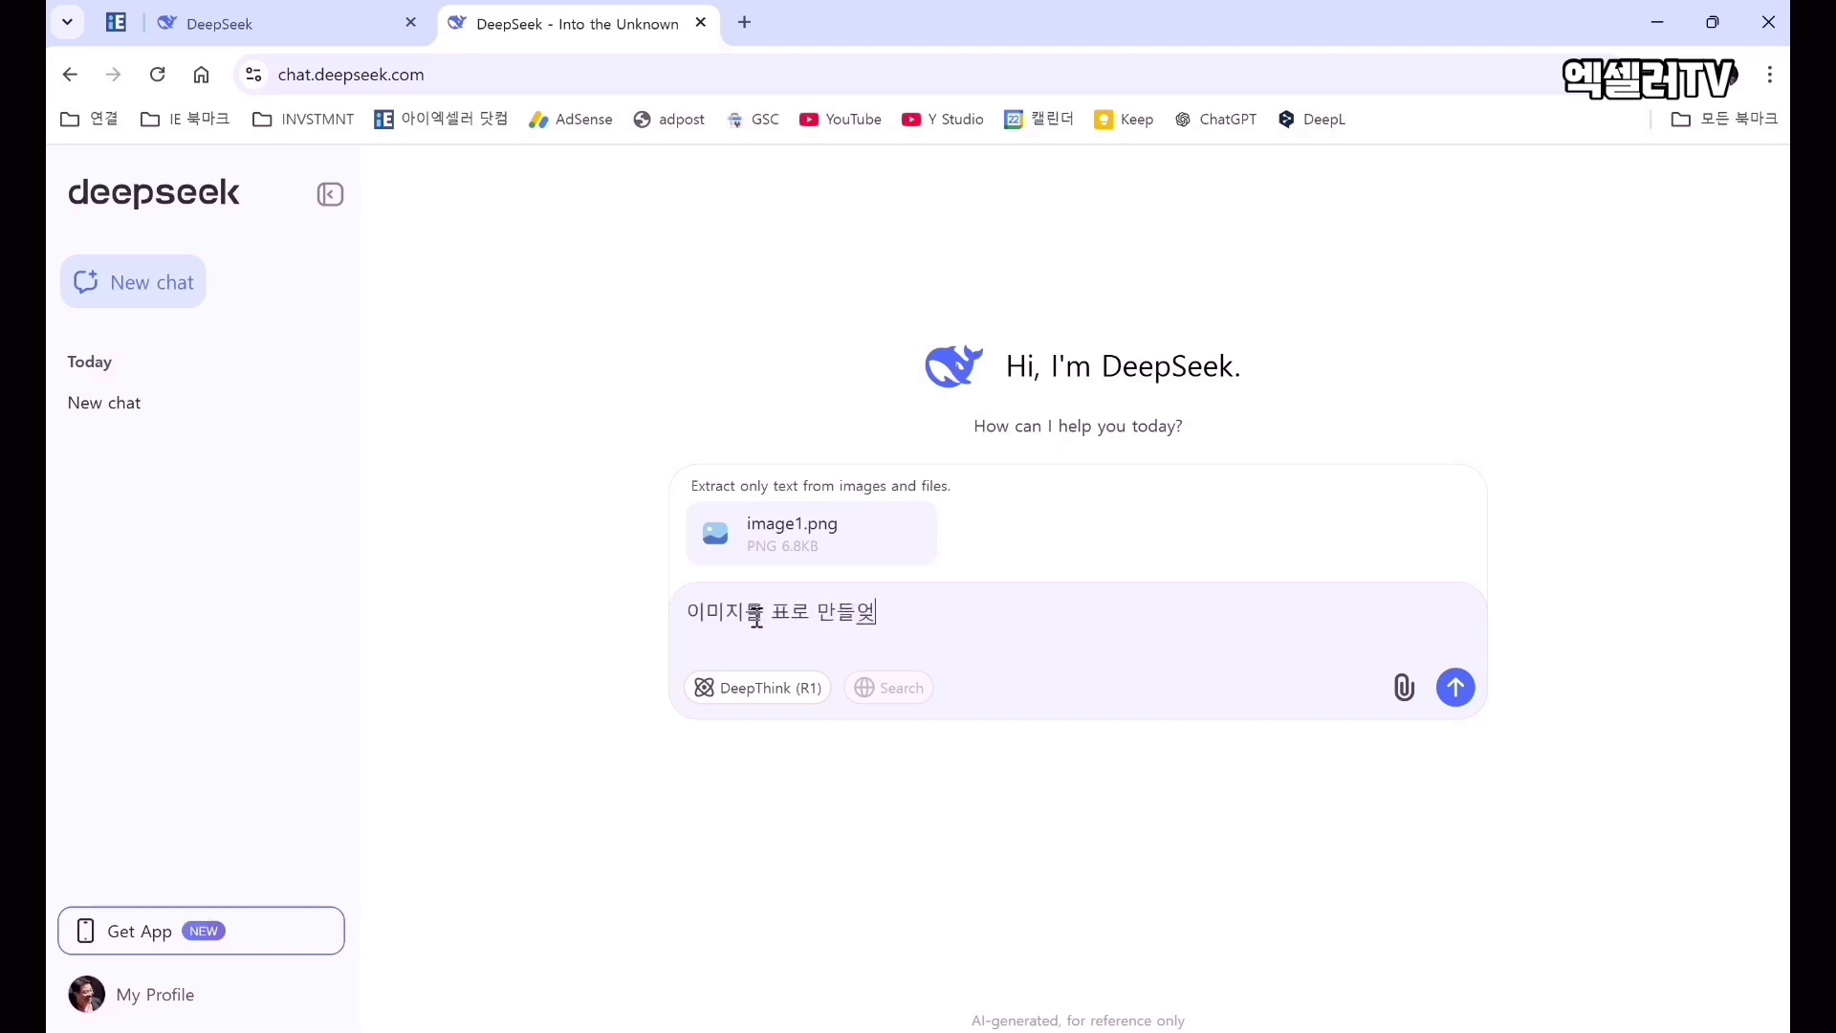
type("줘.")
left_click(1189, 918)
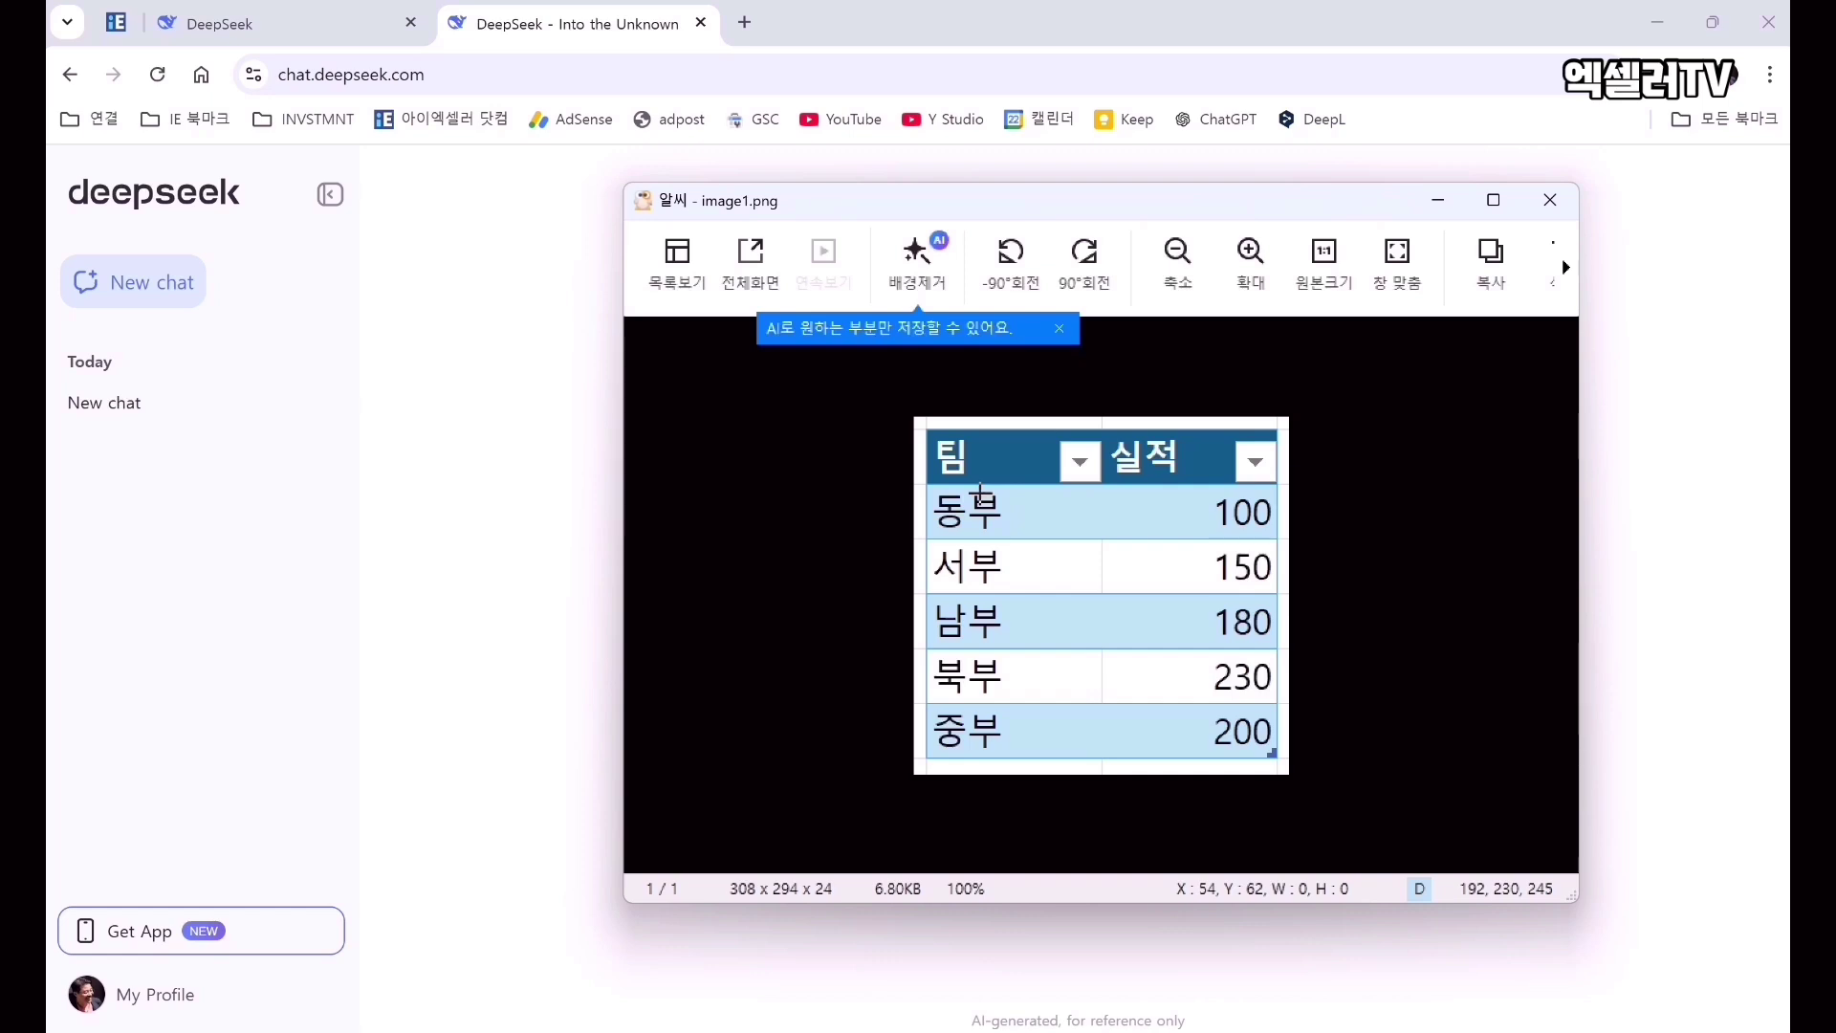
left_click(1641, 444)
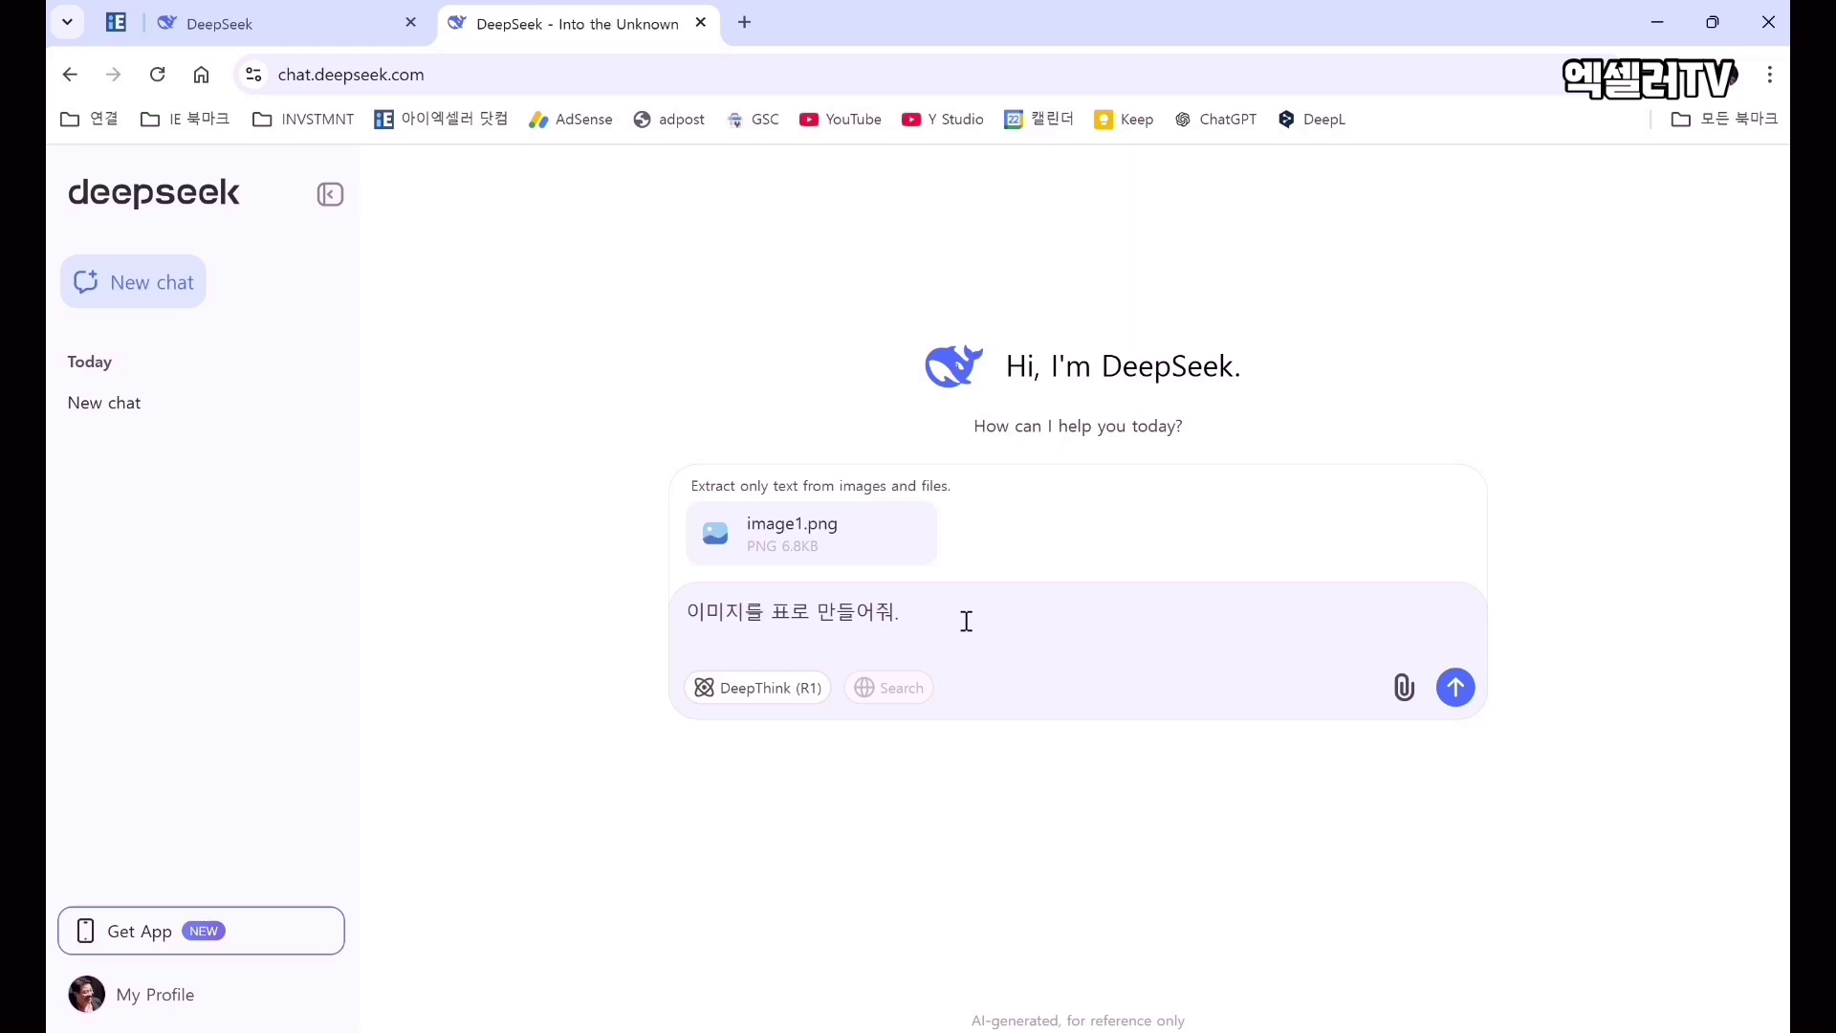
left_click(1454, 686)
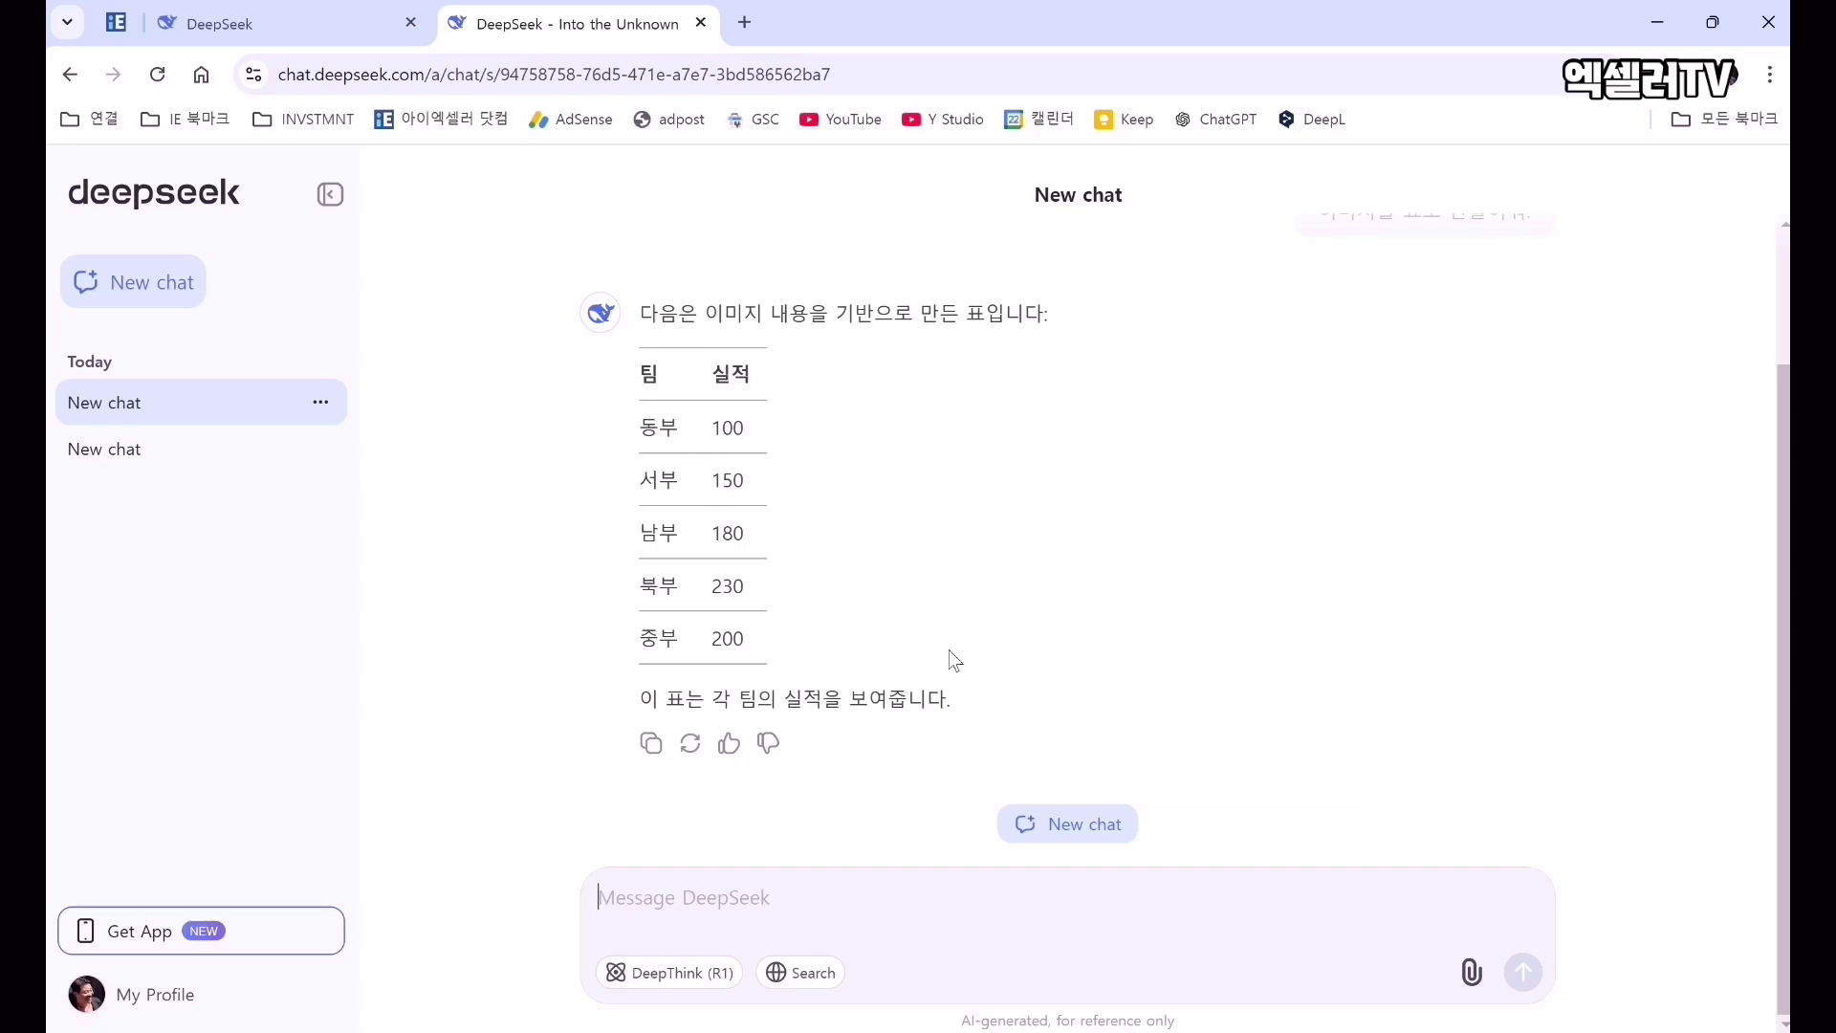
Compare the generated table with the original image1.png by placing the image viewer beside it, and highlight the table's contents.
mouse_move(1159, 1029)
left_click(1186, 918)
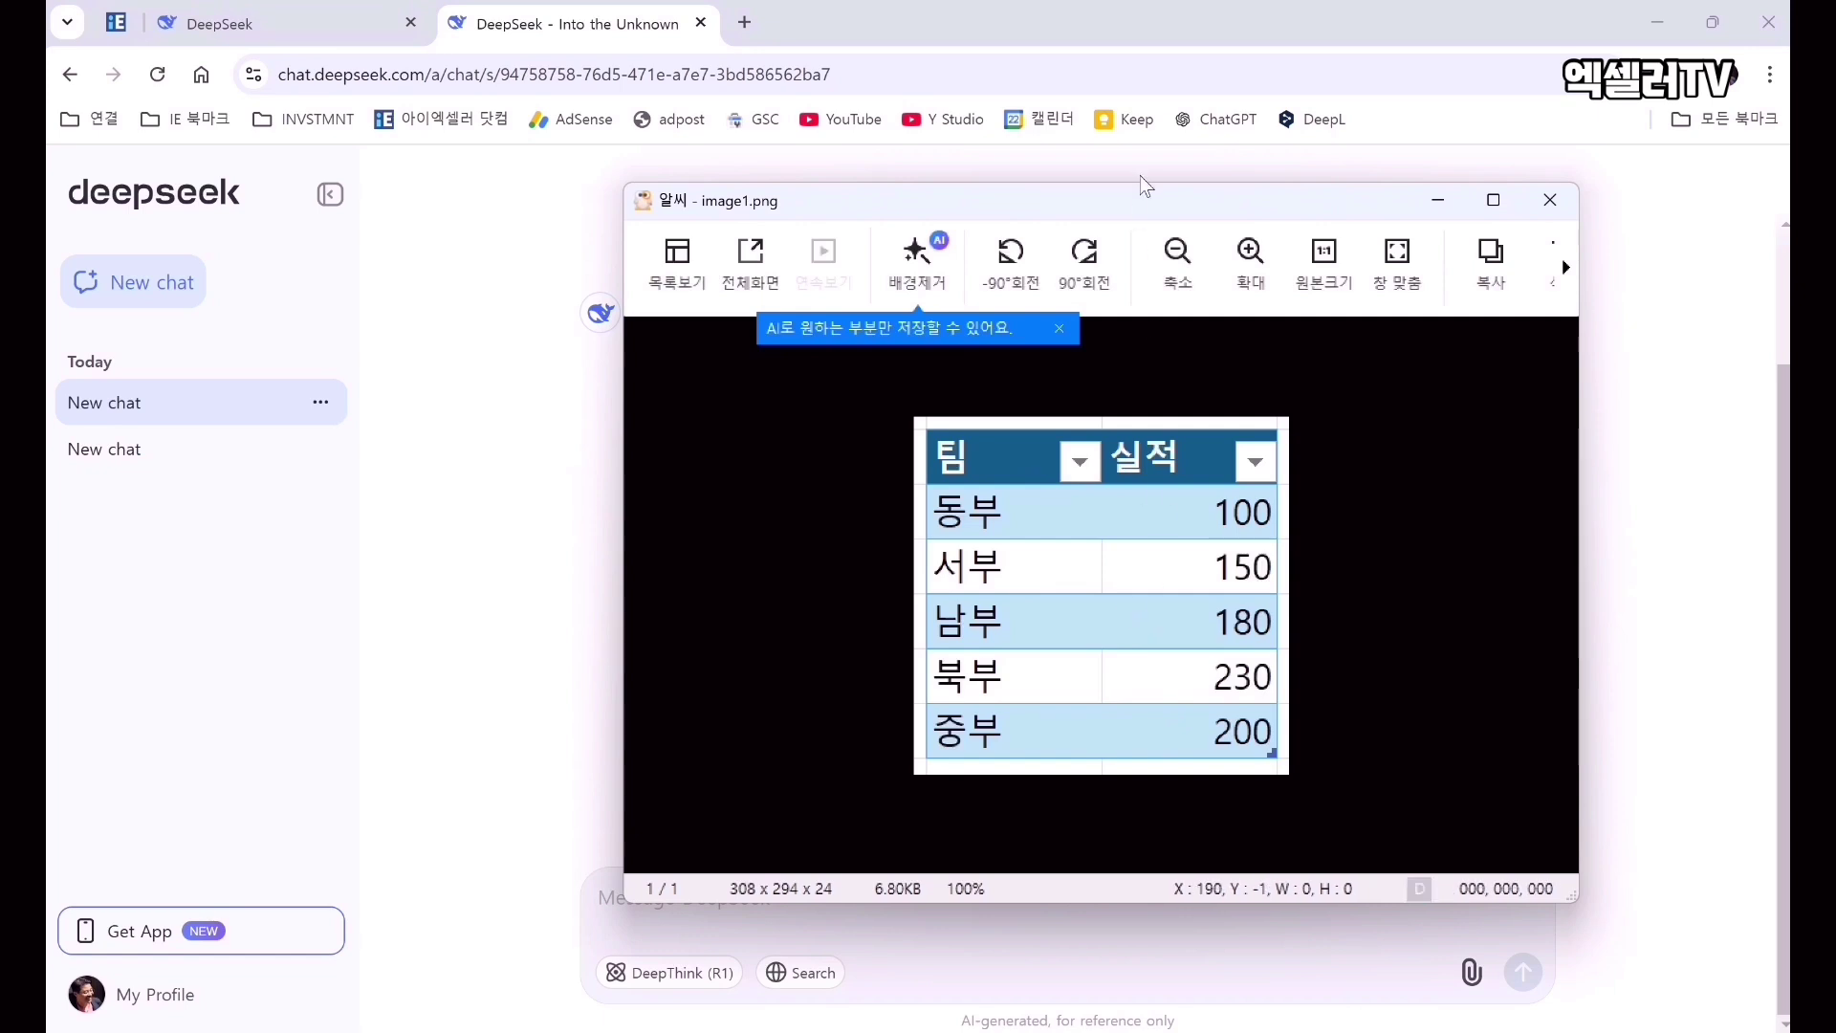
left_click_drag(1140, 177, 1294, 184)
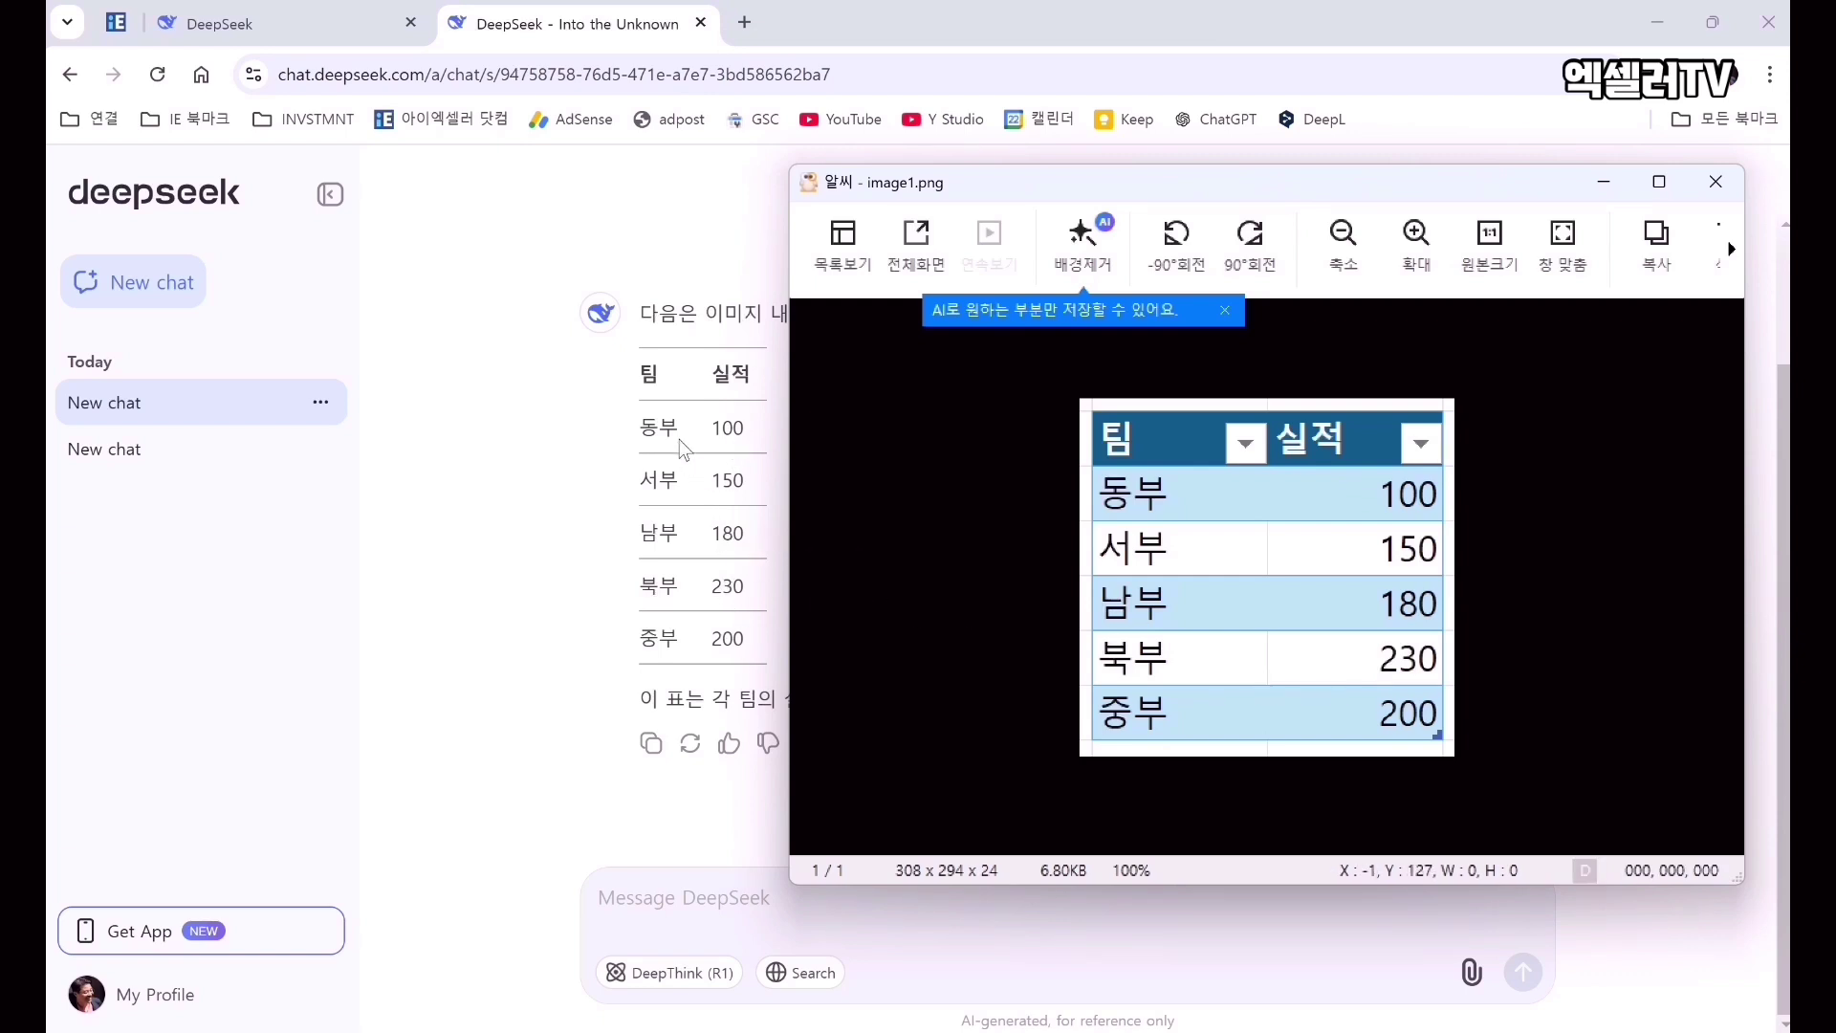
left_click(652, 381)
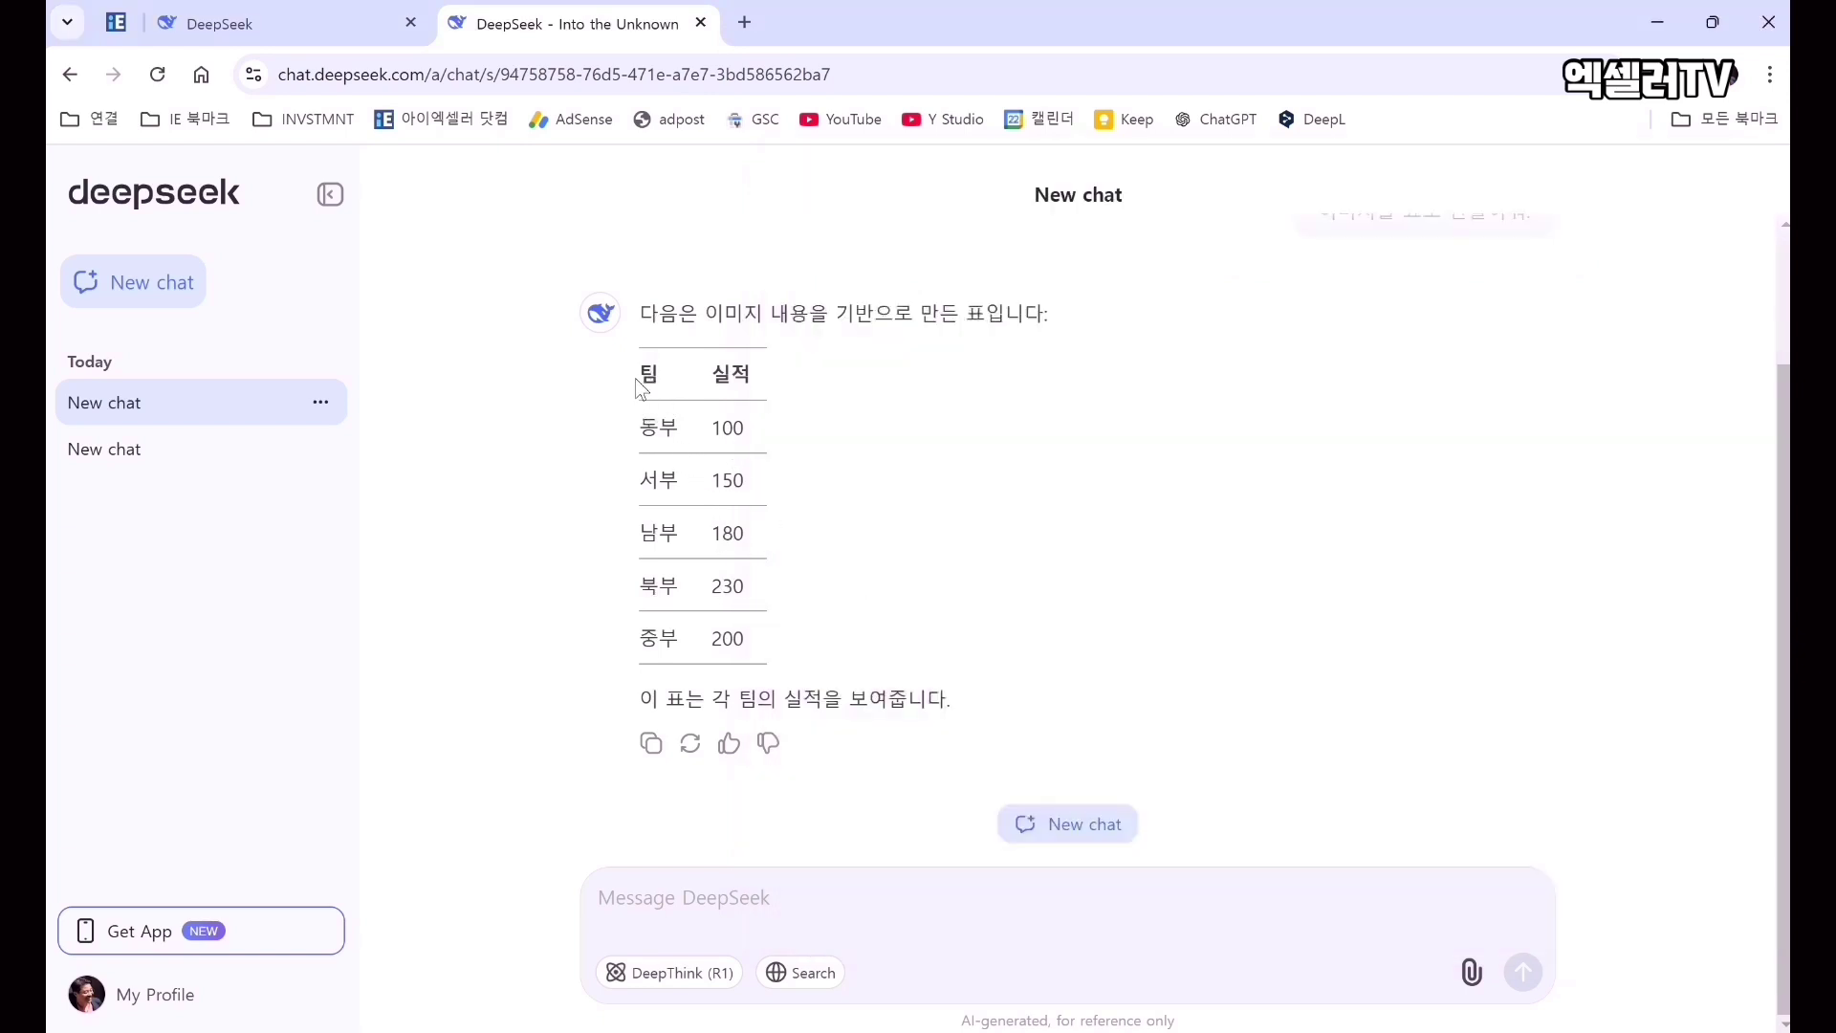
left_click_drag(641, 381, 775, 639)
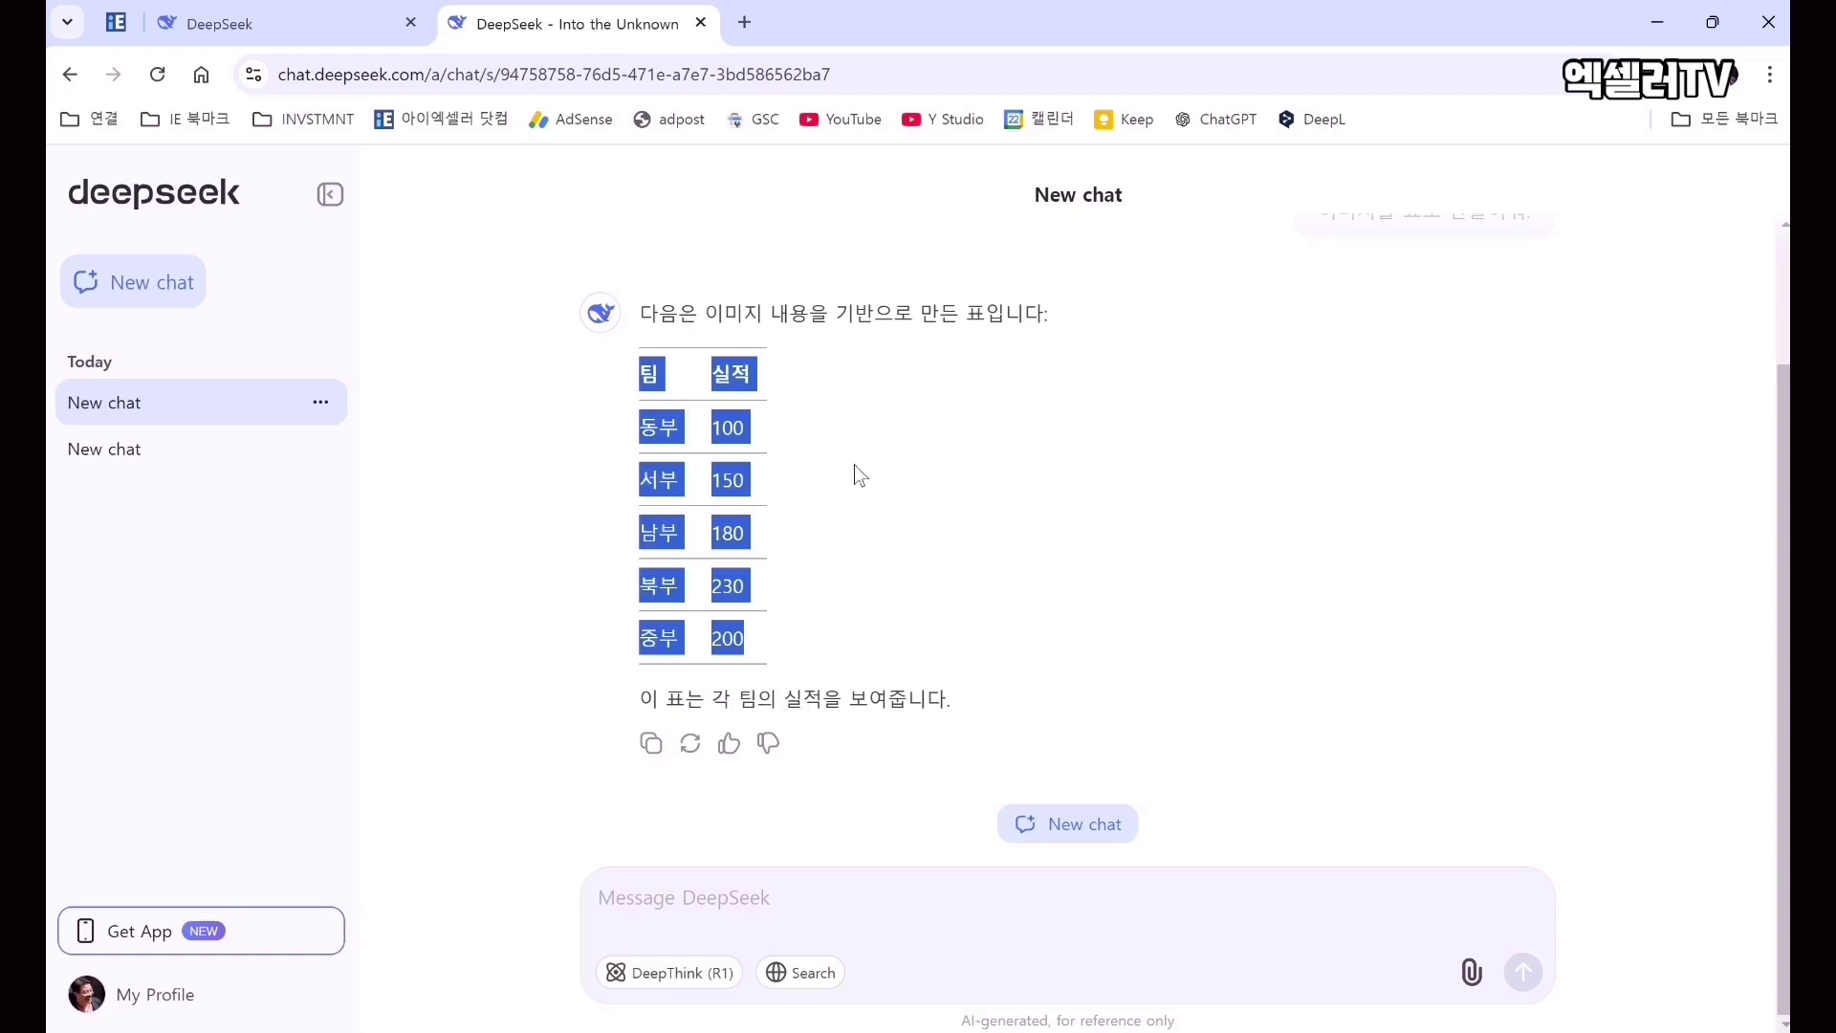
left_click(806, 376)
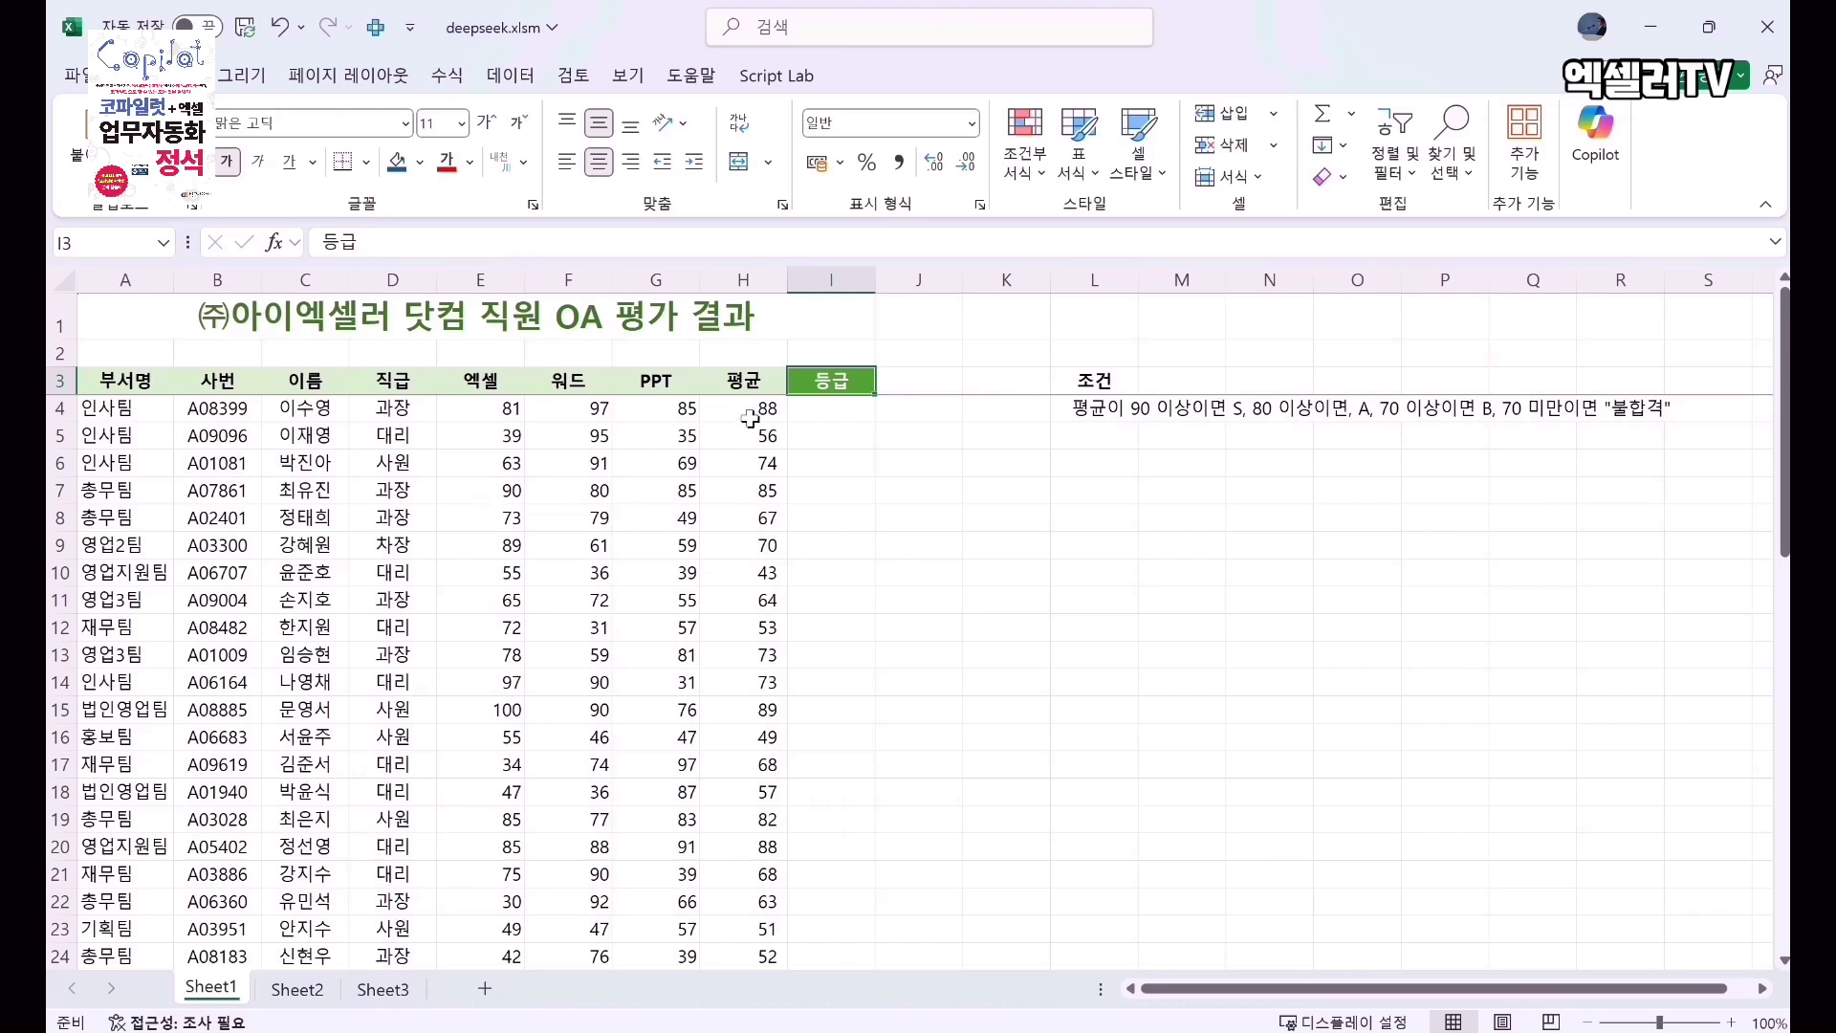
Select Excel cell I4, then ask DeepSeek in a new chat for a formula grading H4: 90+ "S", 80+ "A", 70+ "B", below 70 "불합격".
left_click(831, 412)
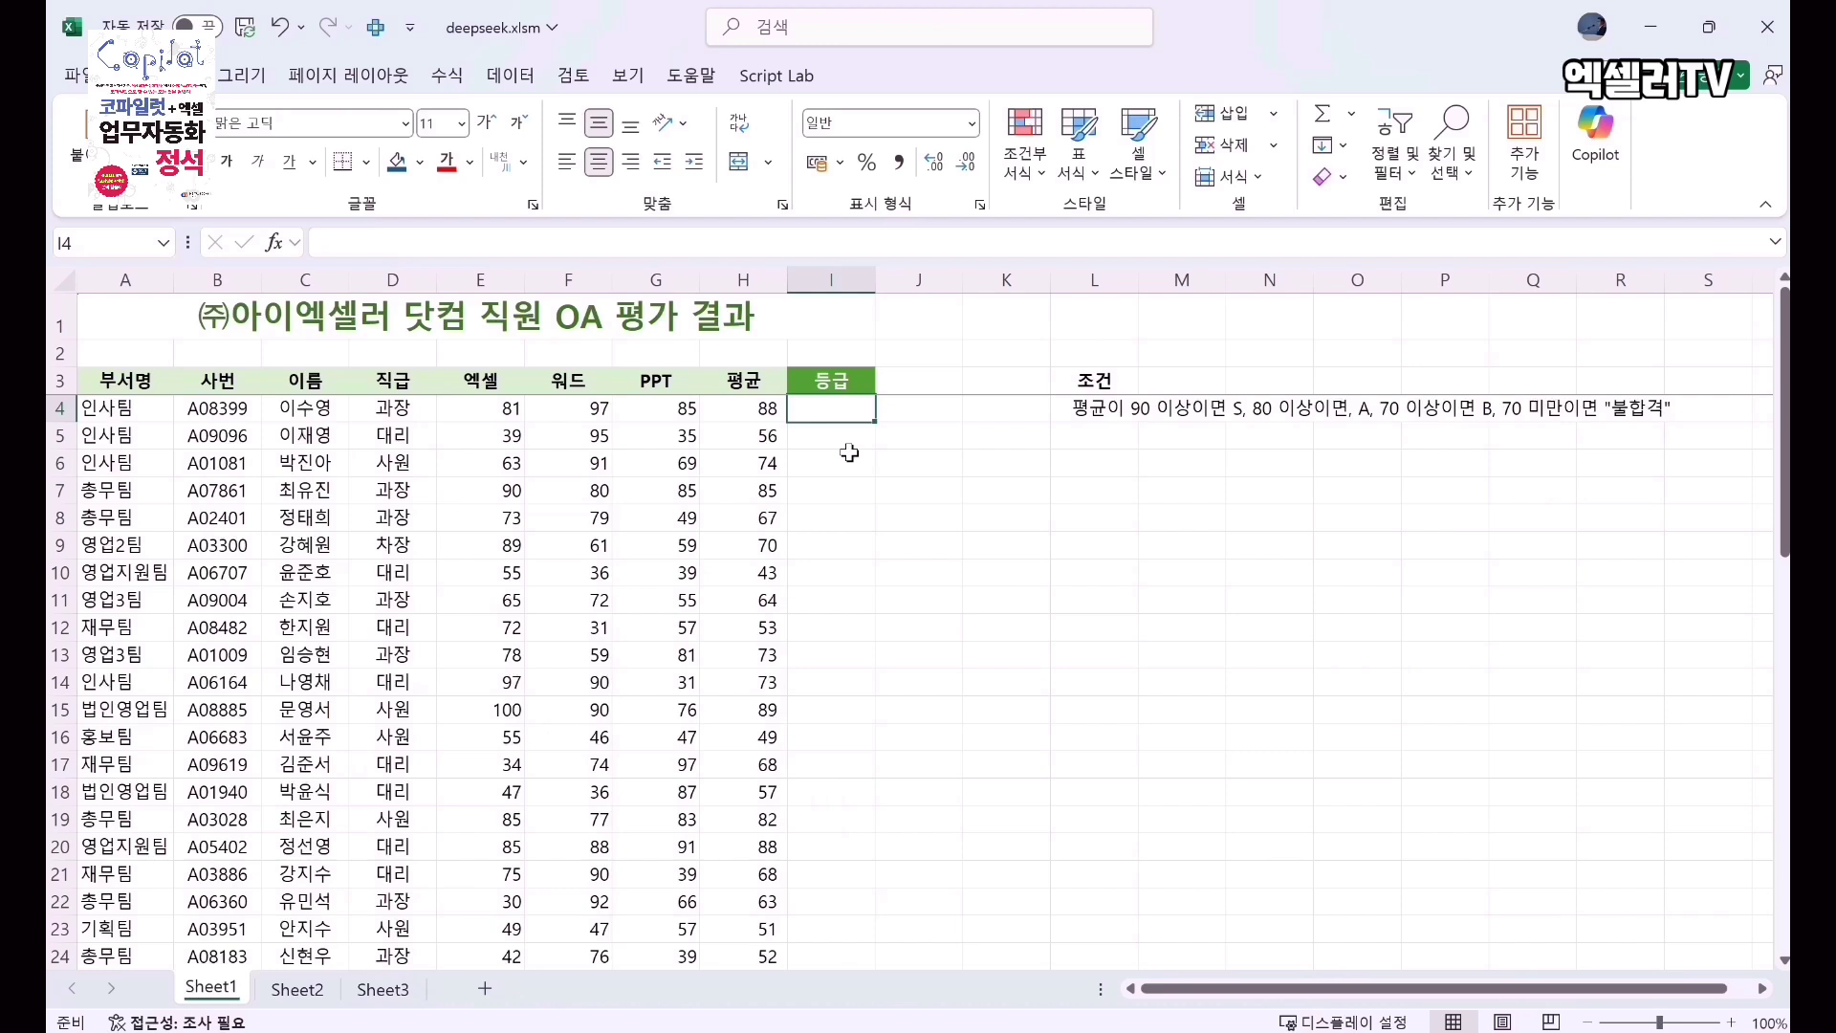
key("alt+Tab")
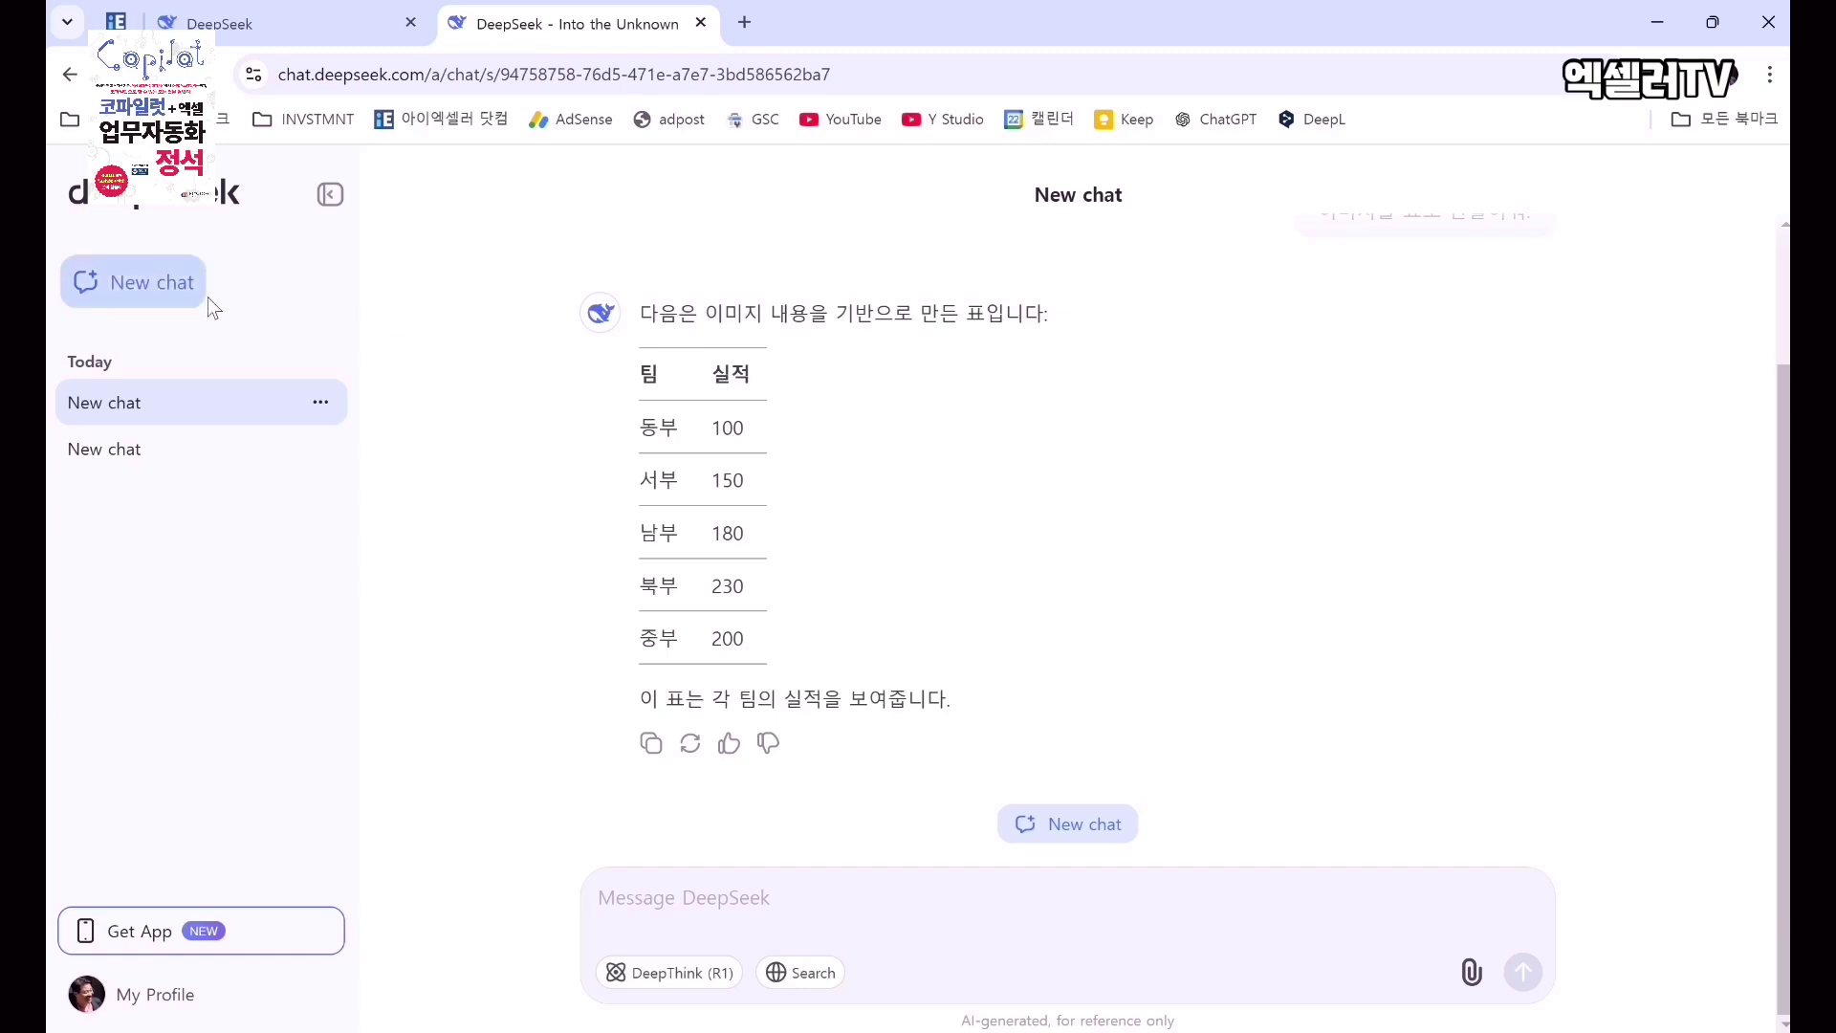
left_click(165, 292)
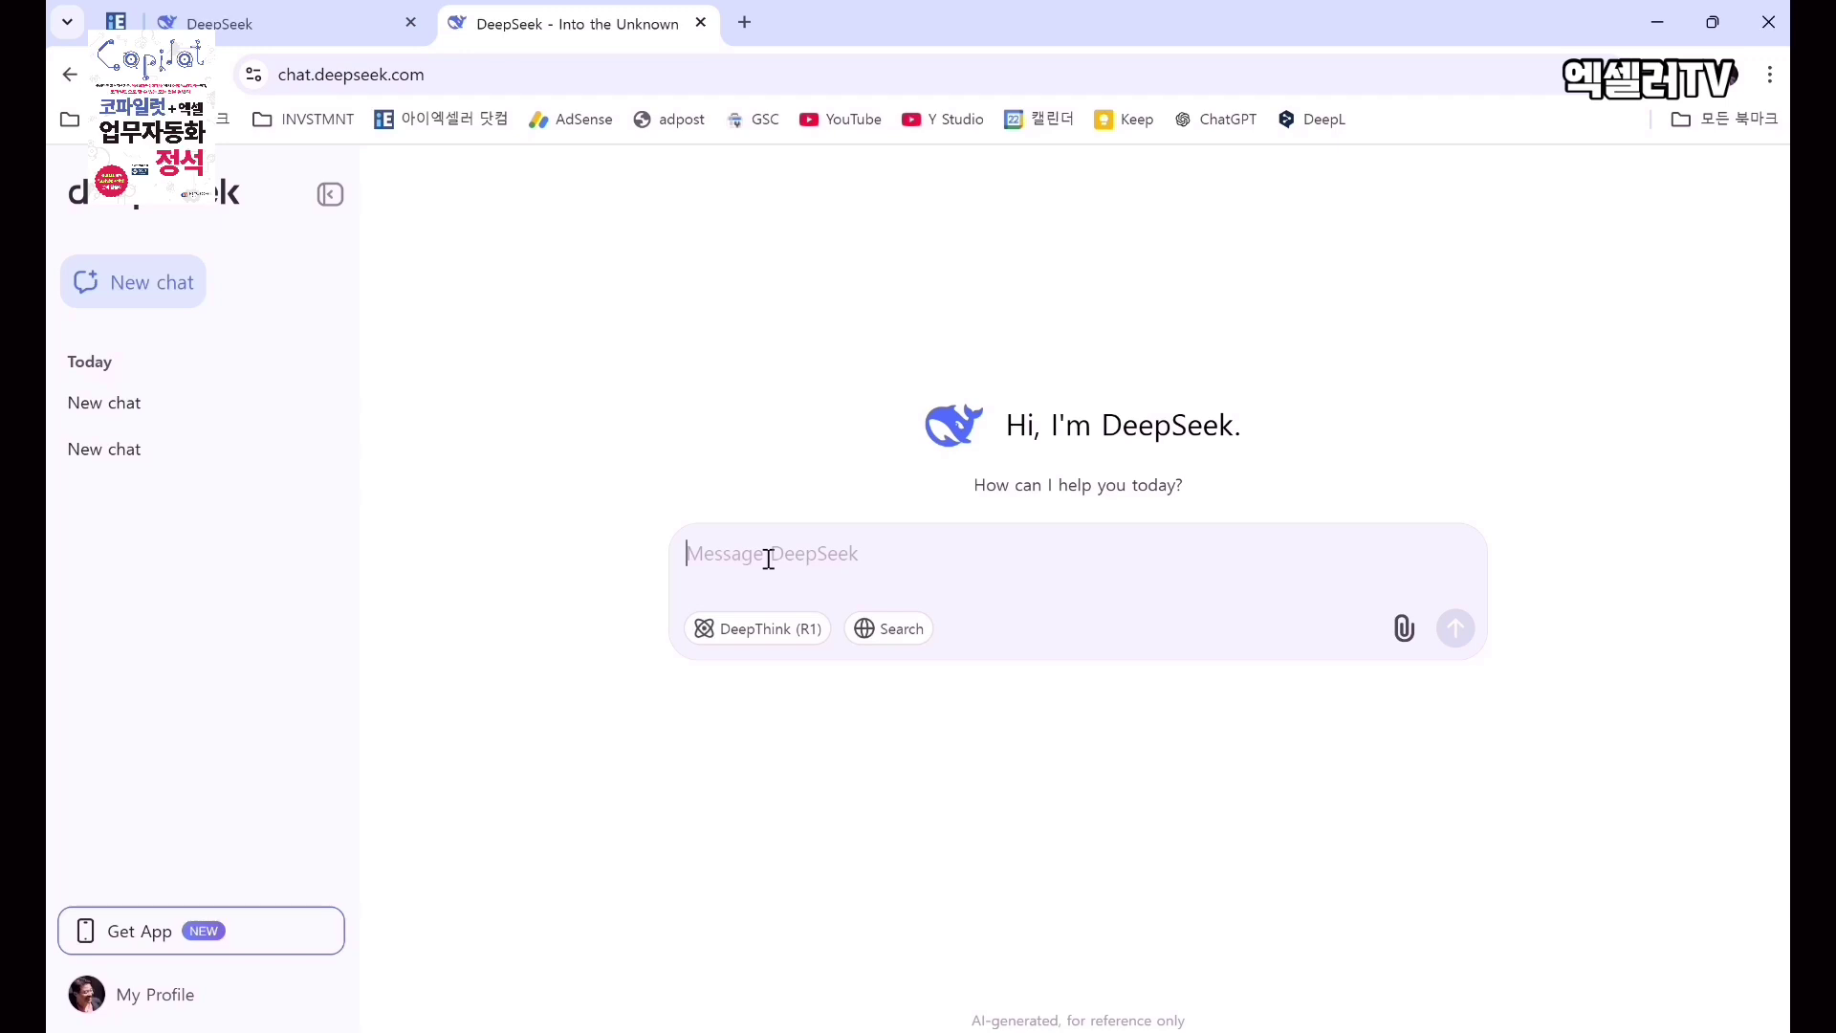
type("h4 셀에 숫자가 있다. 90 이상이면 \"S\", 80 이상이면 \"A\", 70 이상이면 \"B\", 70 미만이면 \"불합격\"이라고 표시하는 엑셀 수식은?")
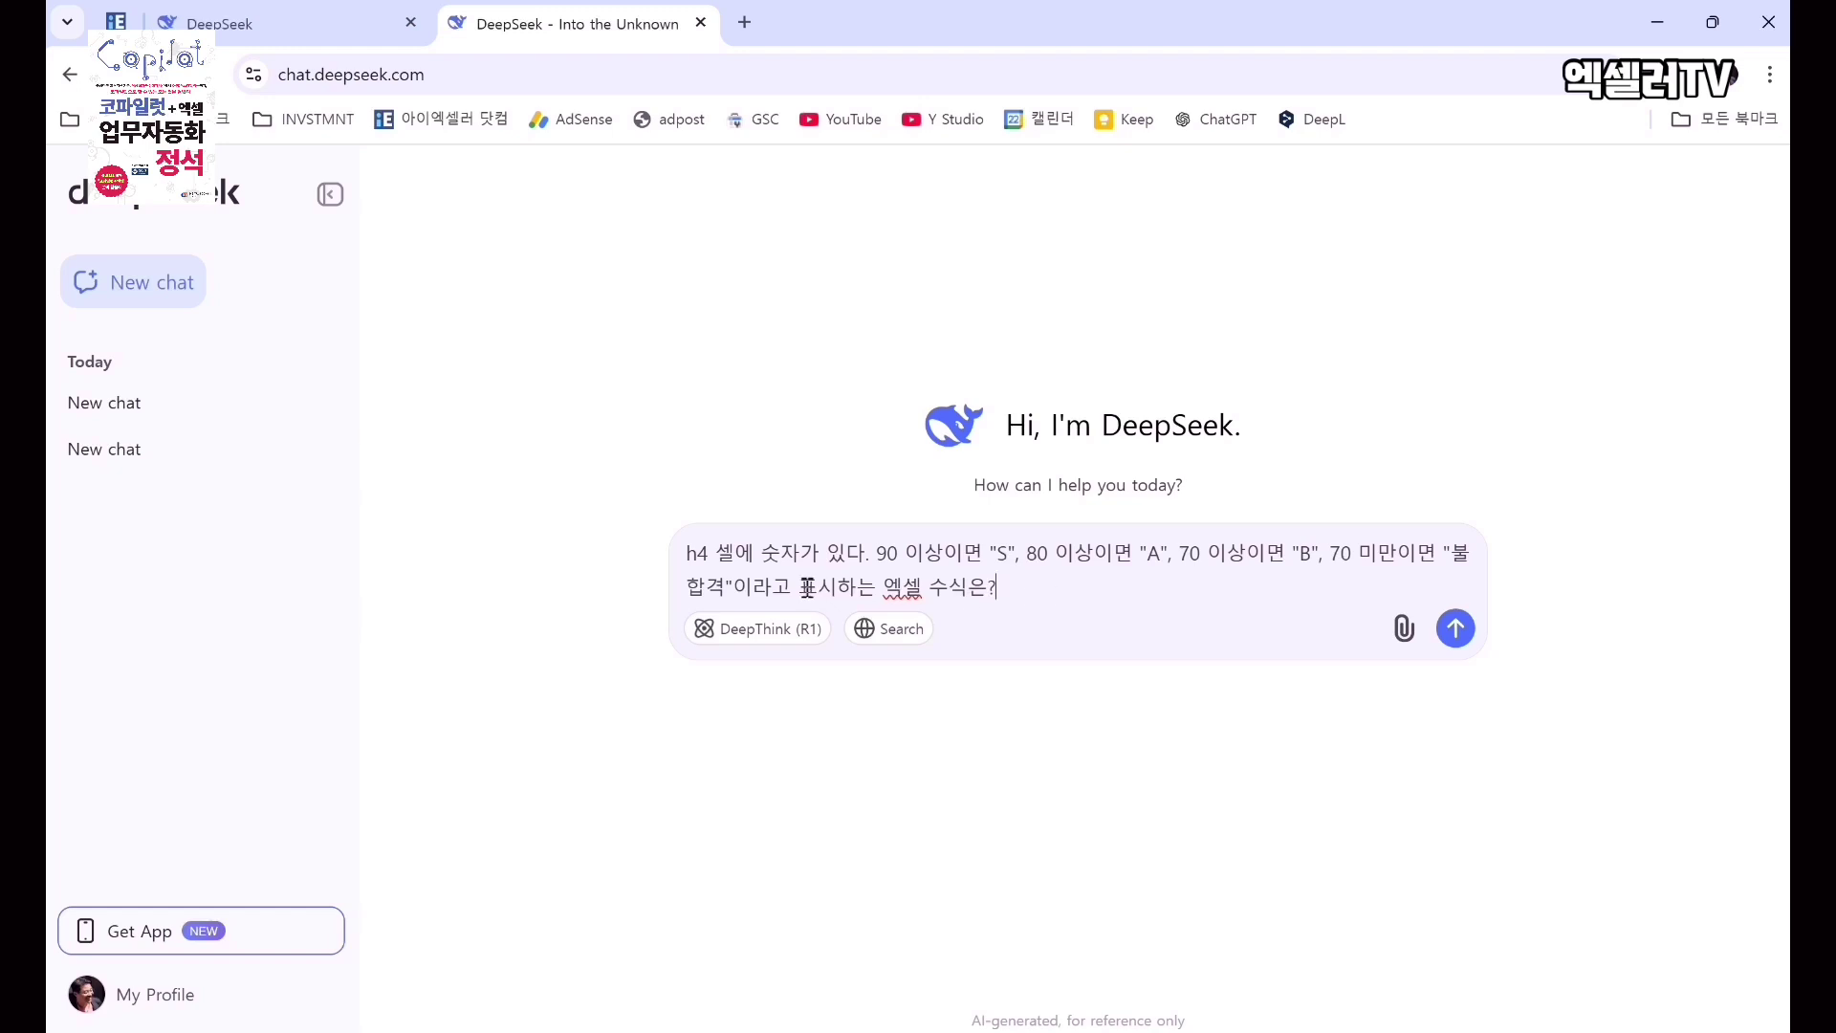
left_click(715, 559)
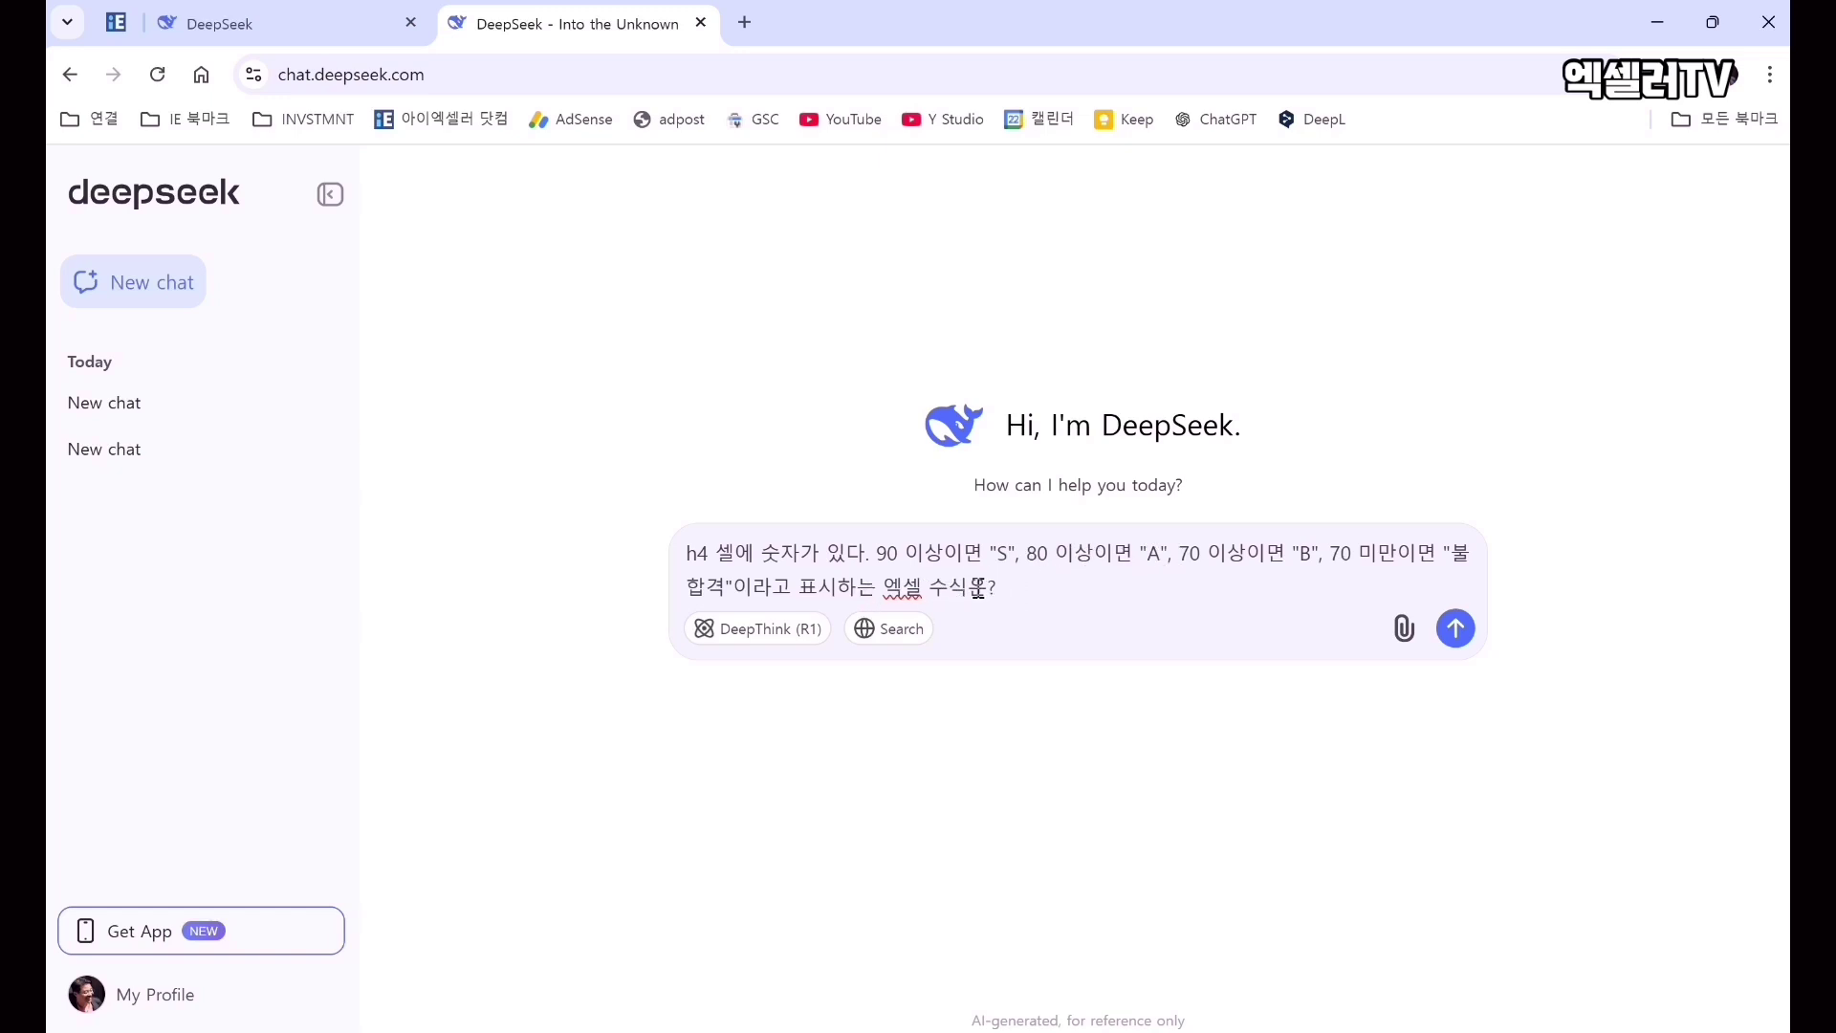
left_click(1048, 593)
left_click(1460, 639)
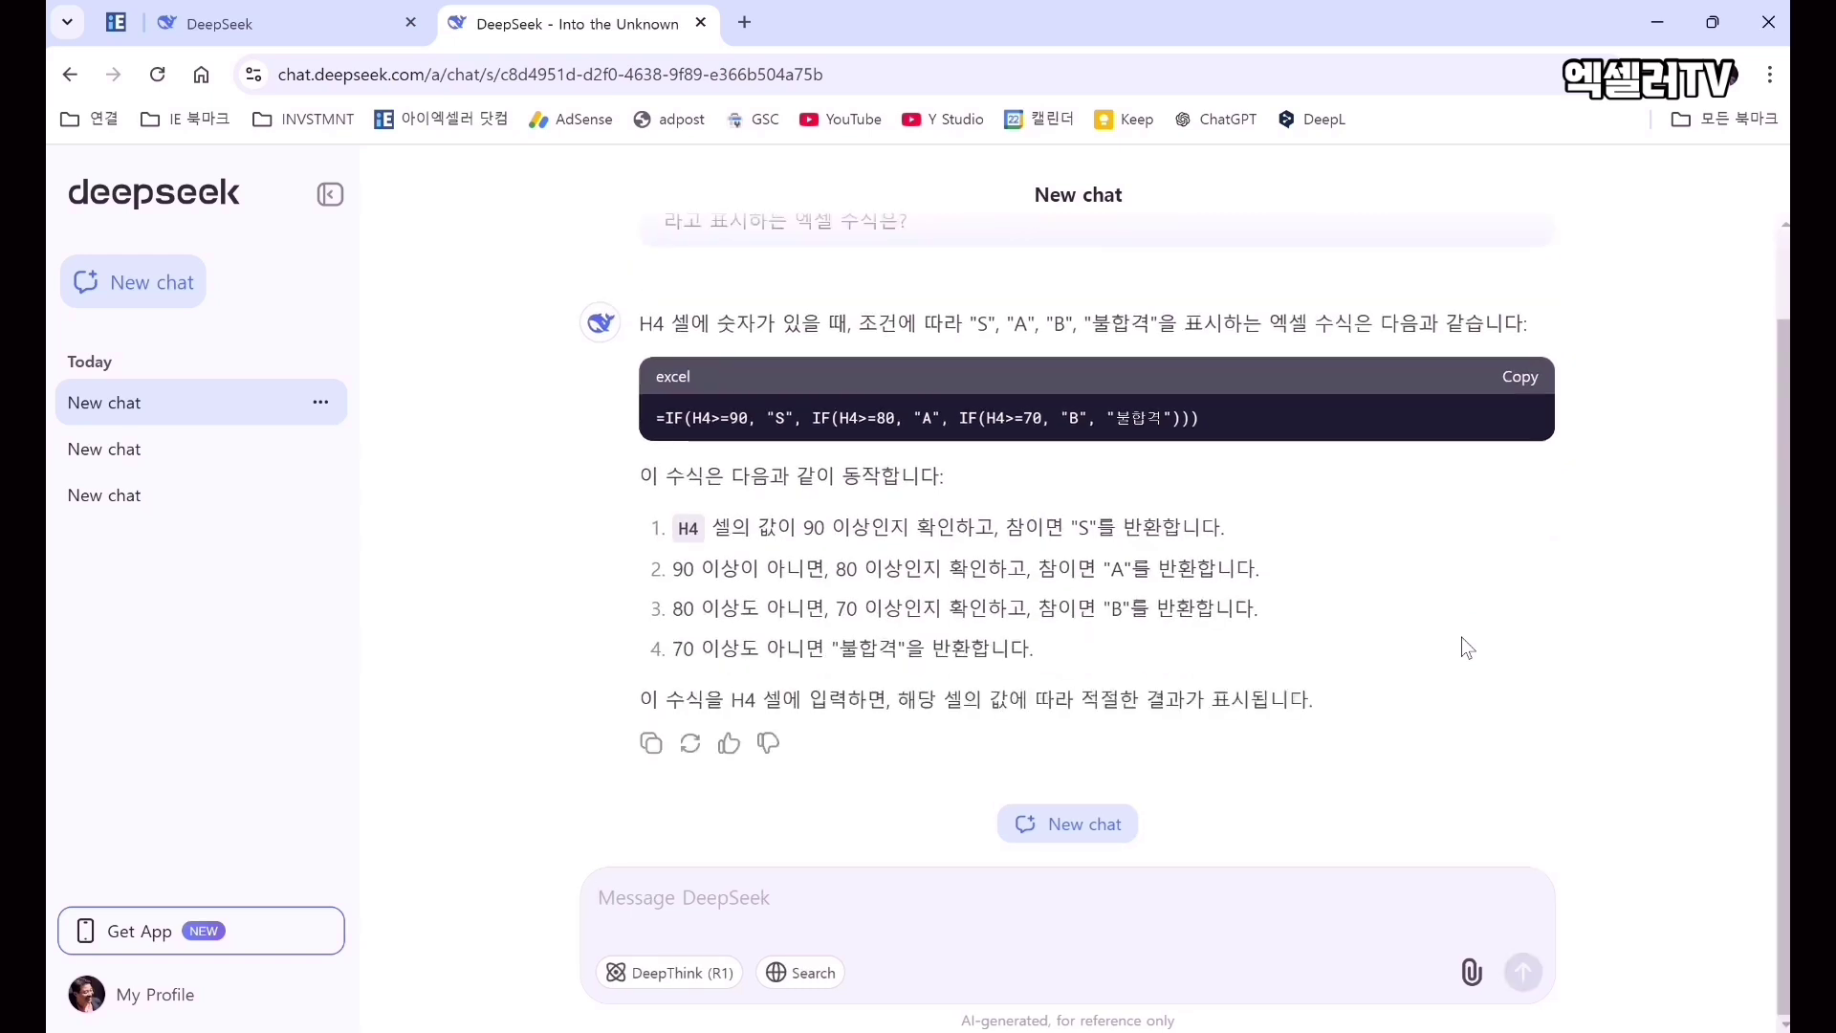
Copy the suggested nested IF formula, paste it into cell I4 of the Excel sheet, and fill it down the 등급 column.
scroll(1461, 636, "up", 1)
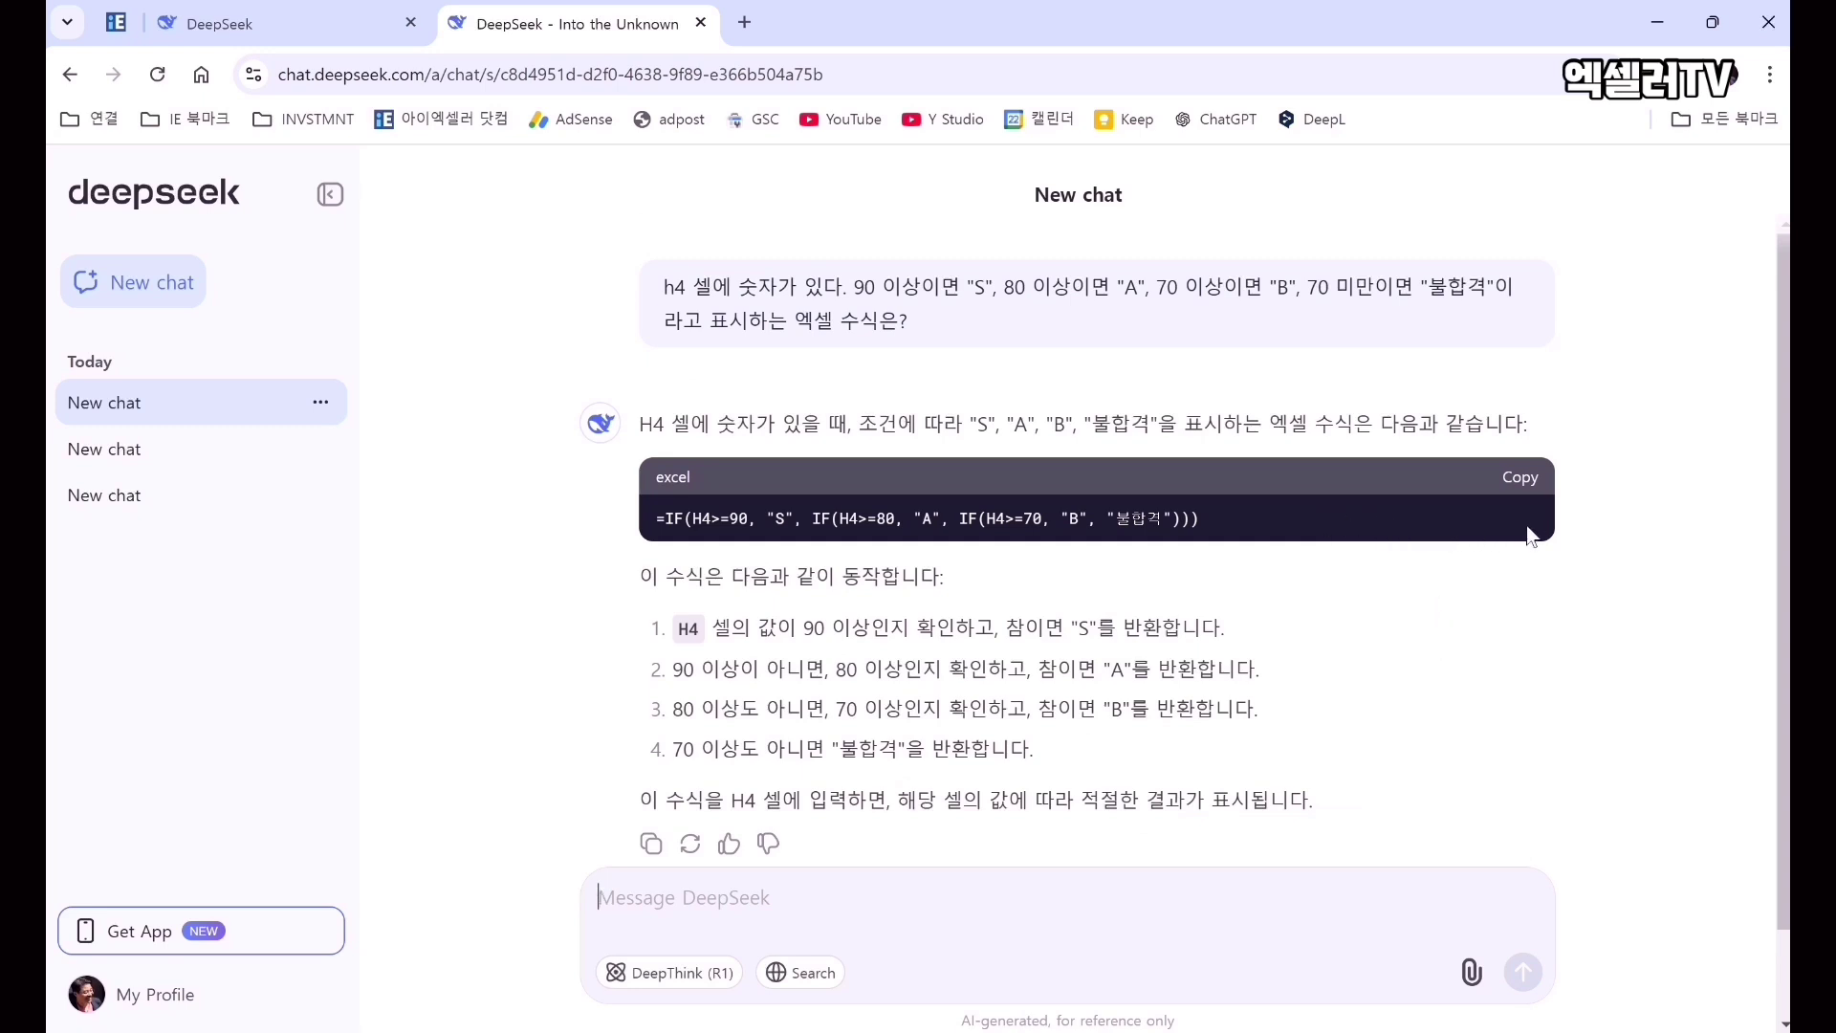
left_click(1525, 487)
left_click(933, 1025)
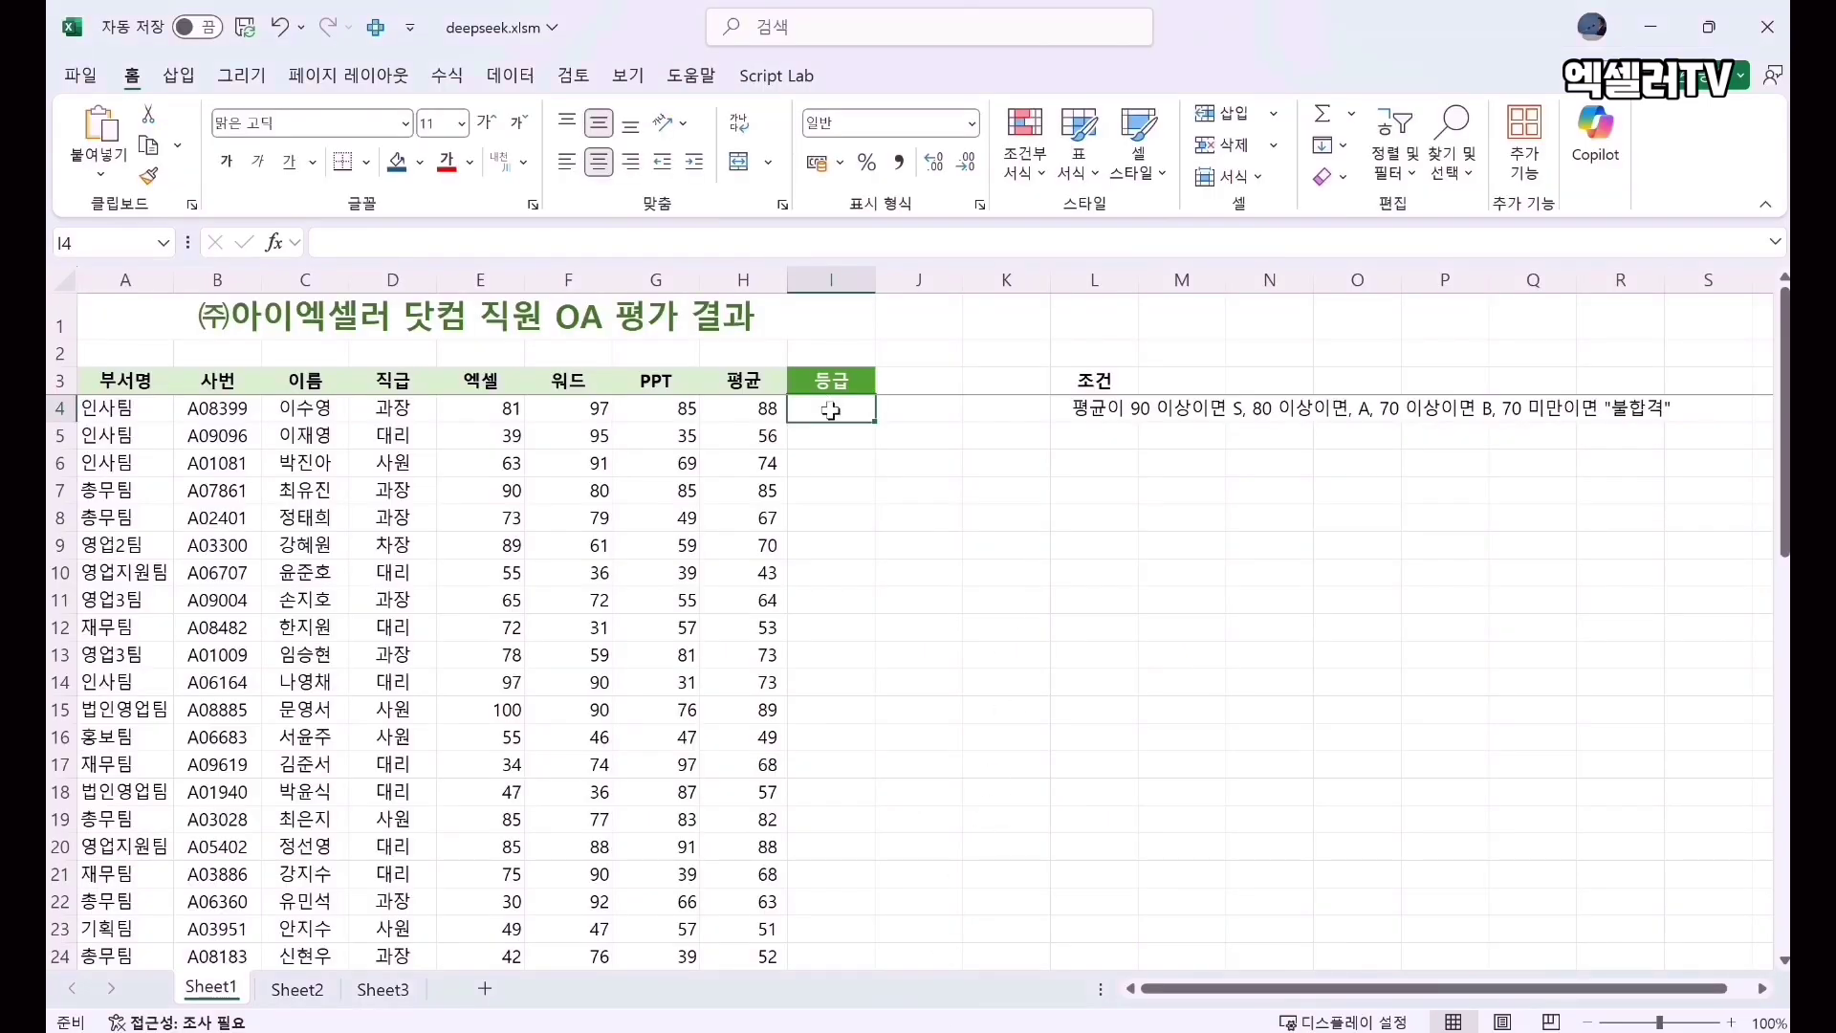
key("ctrl+v")
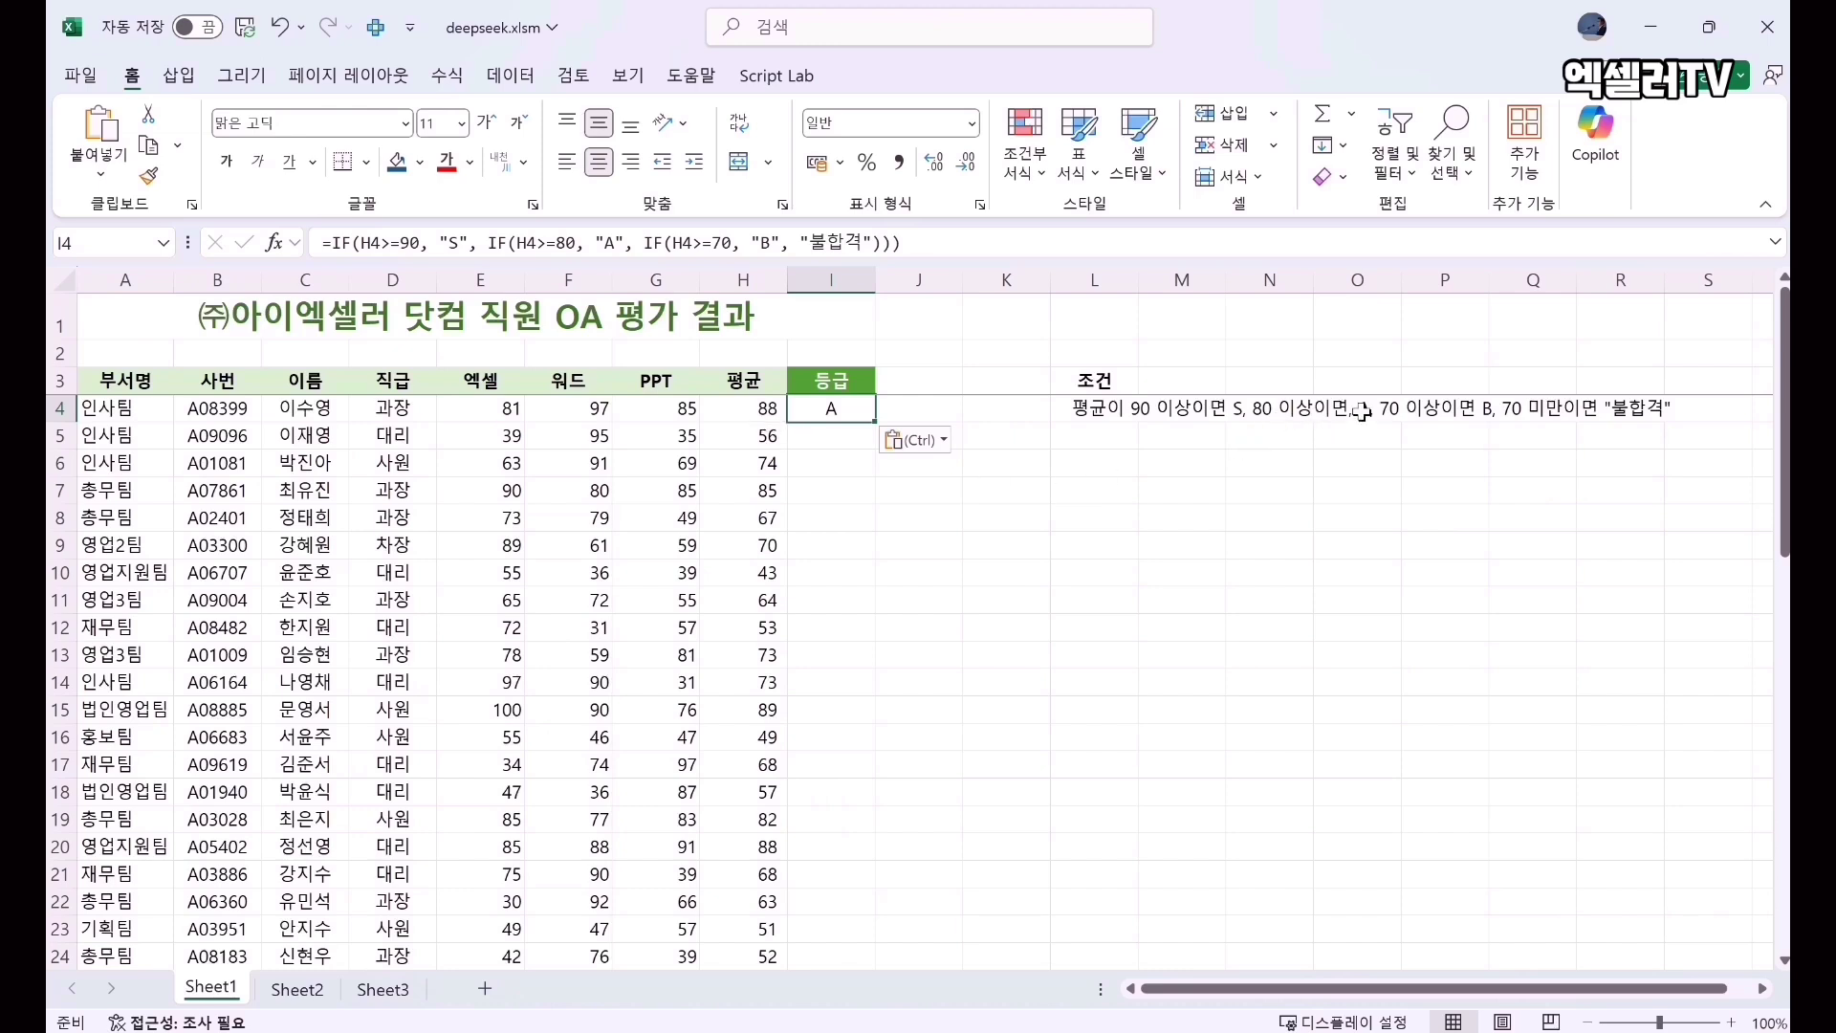
double_click(876, 424)
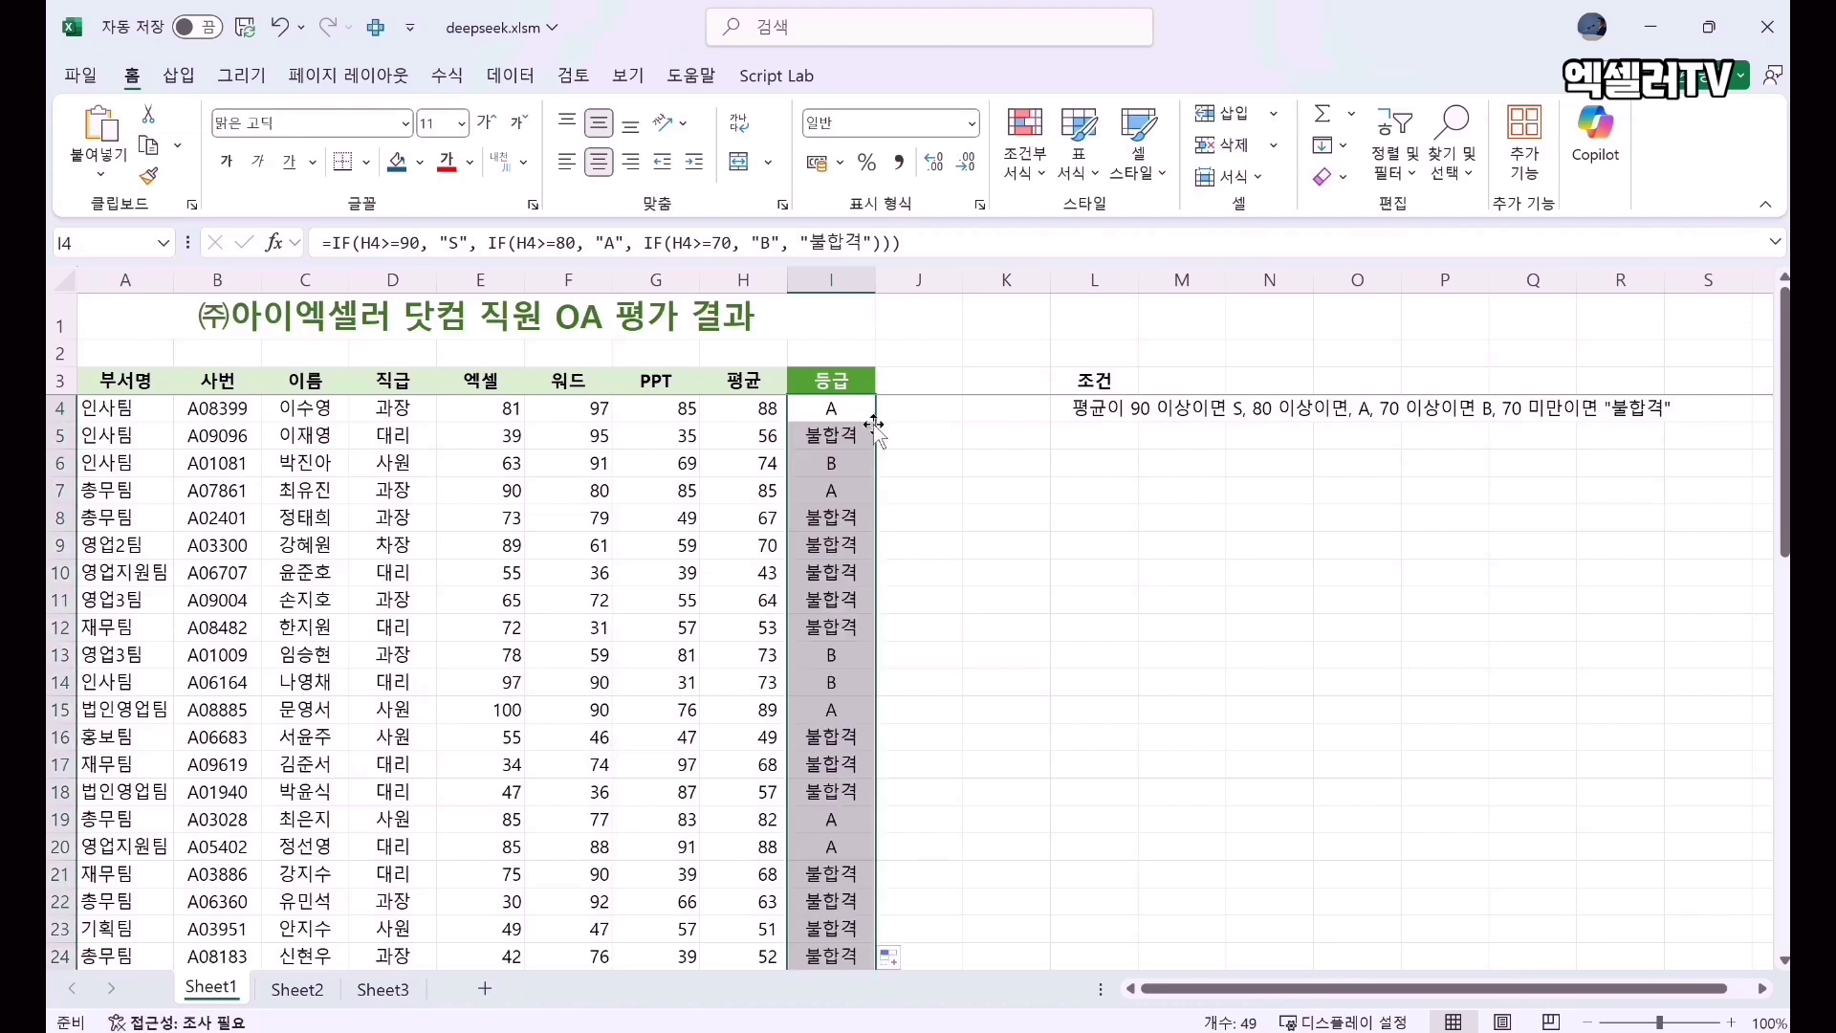
Check the filled grades and formulas in the 등급 column against the averages, from the first rows down to the end.
left_click(847, 547)
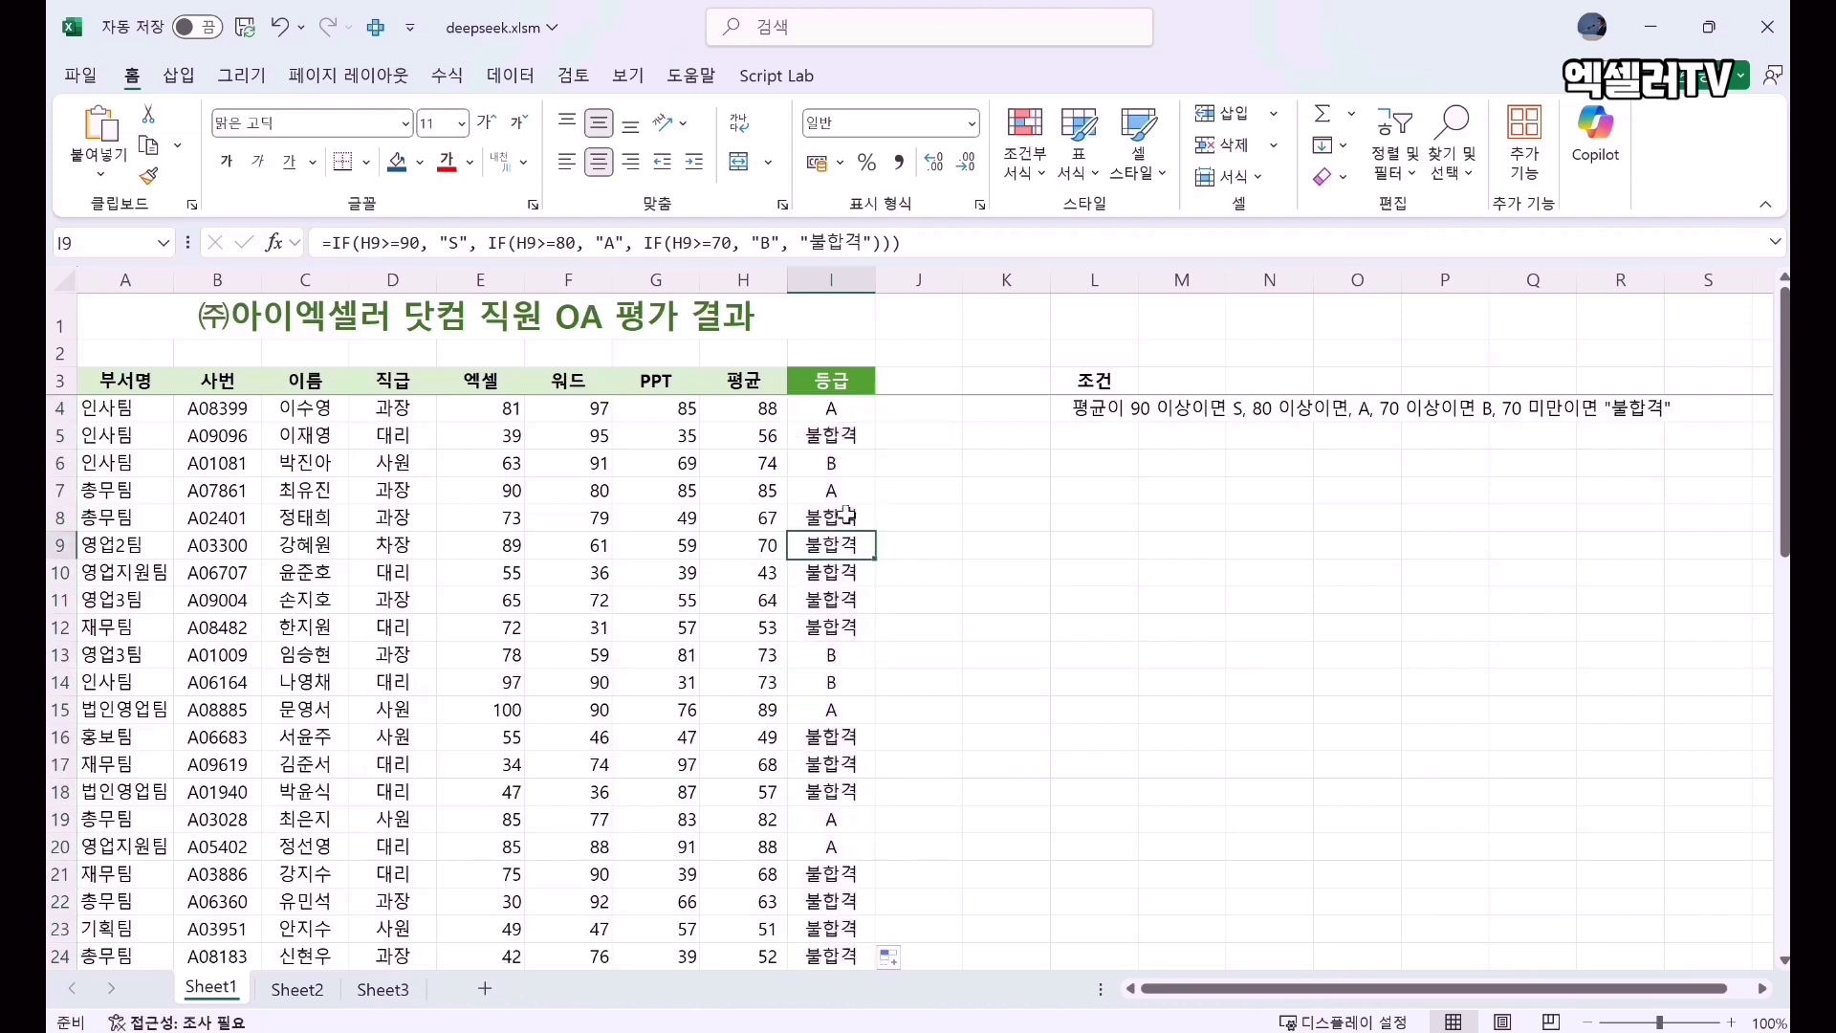
left_click(846, 441)
left_click(849, 466)
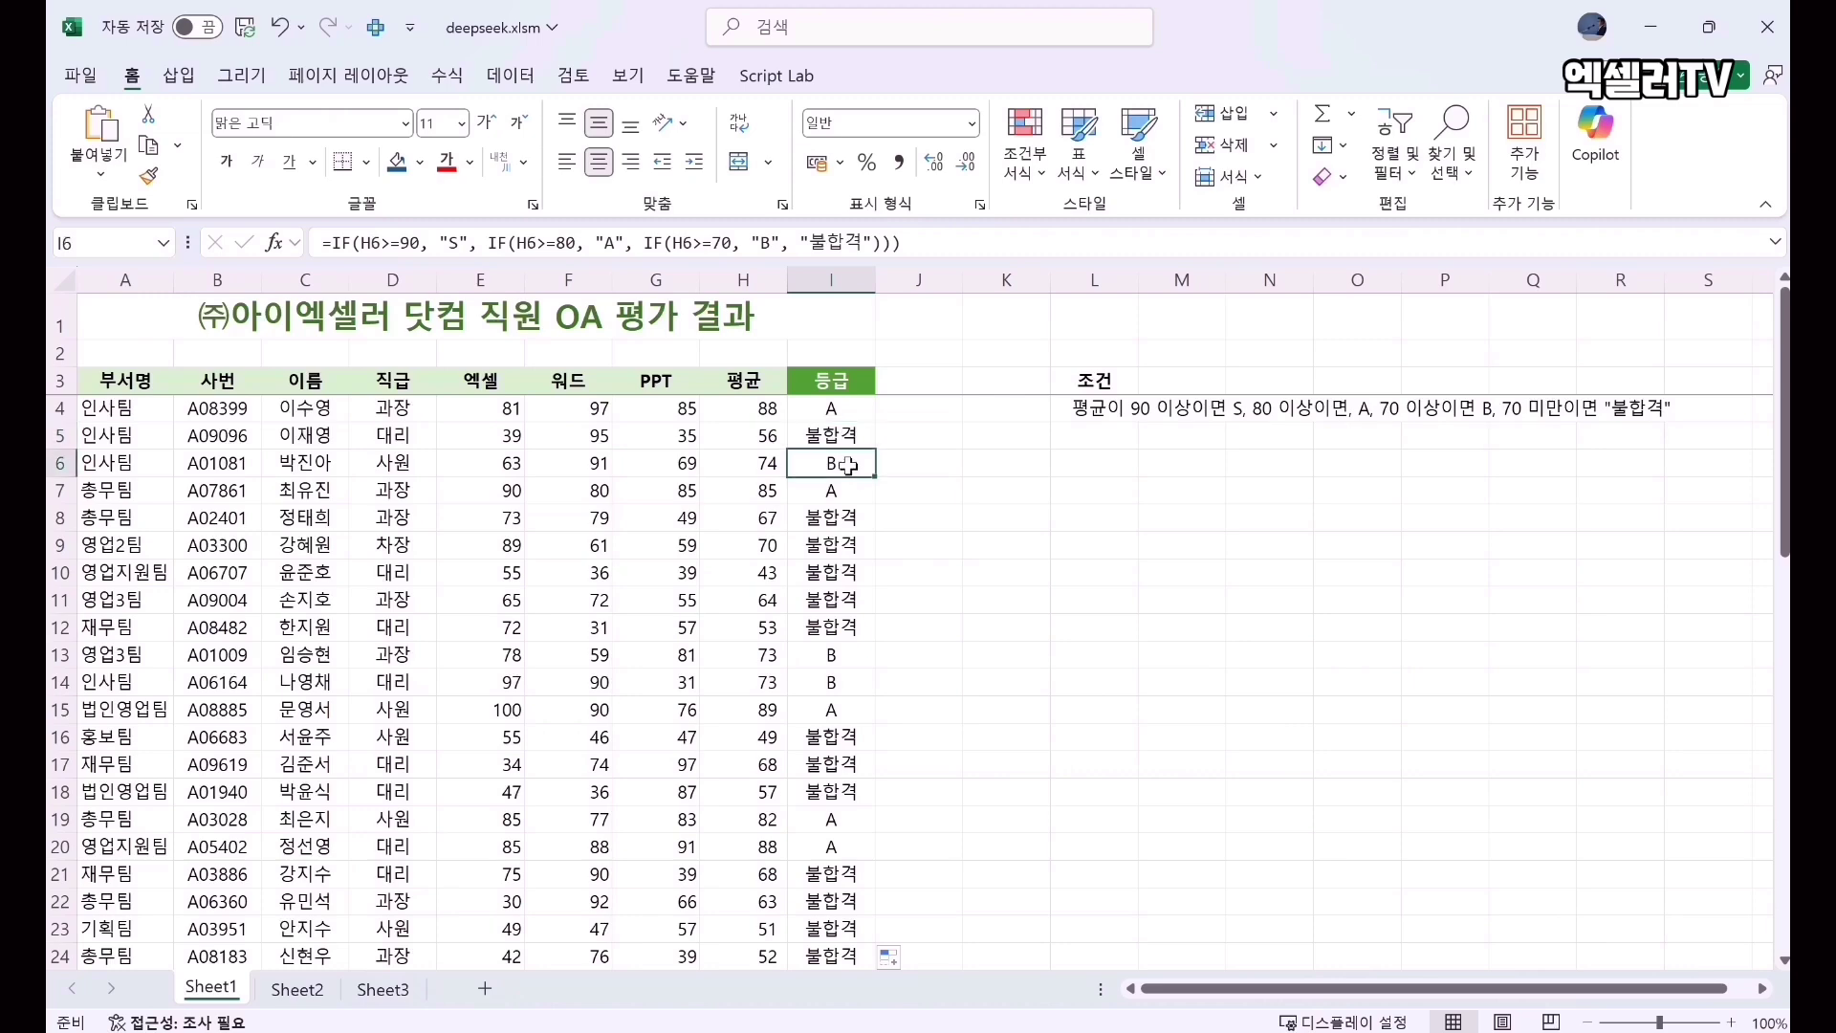
left_click(848, 491)
scroll(840, 703, "down", 1)
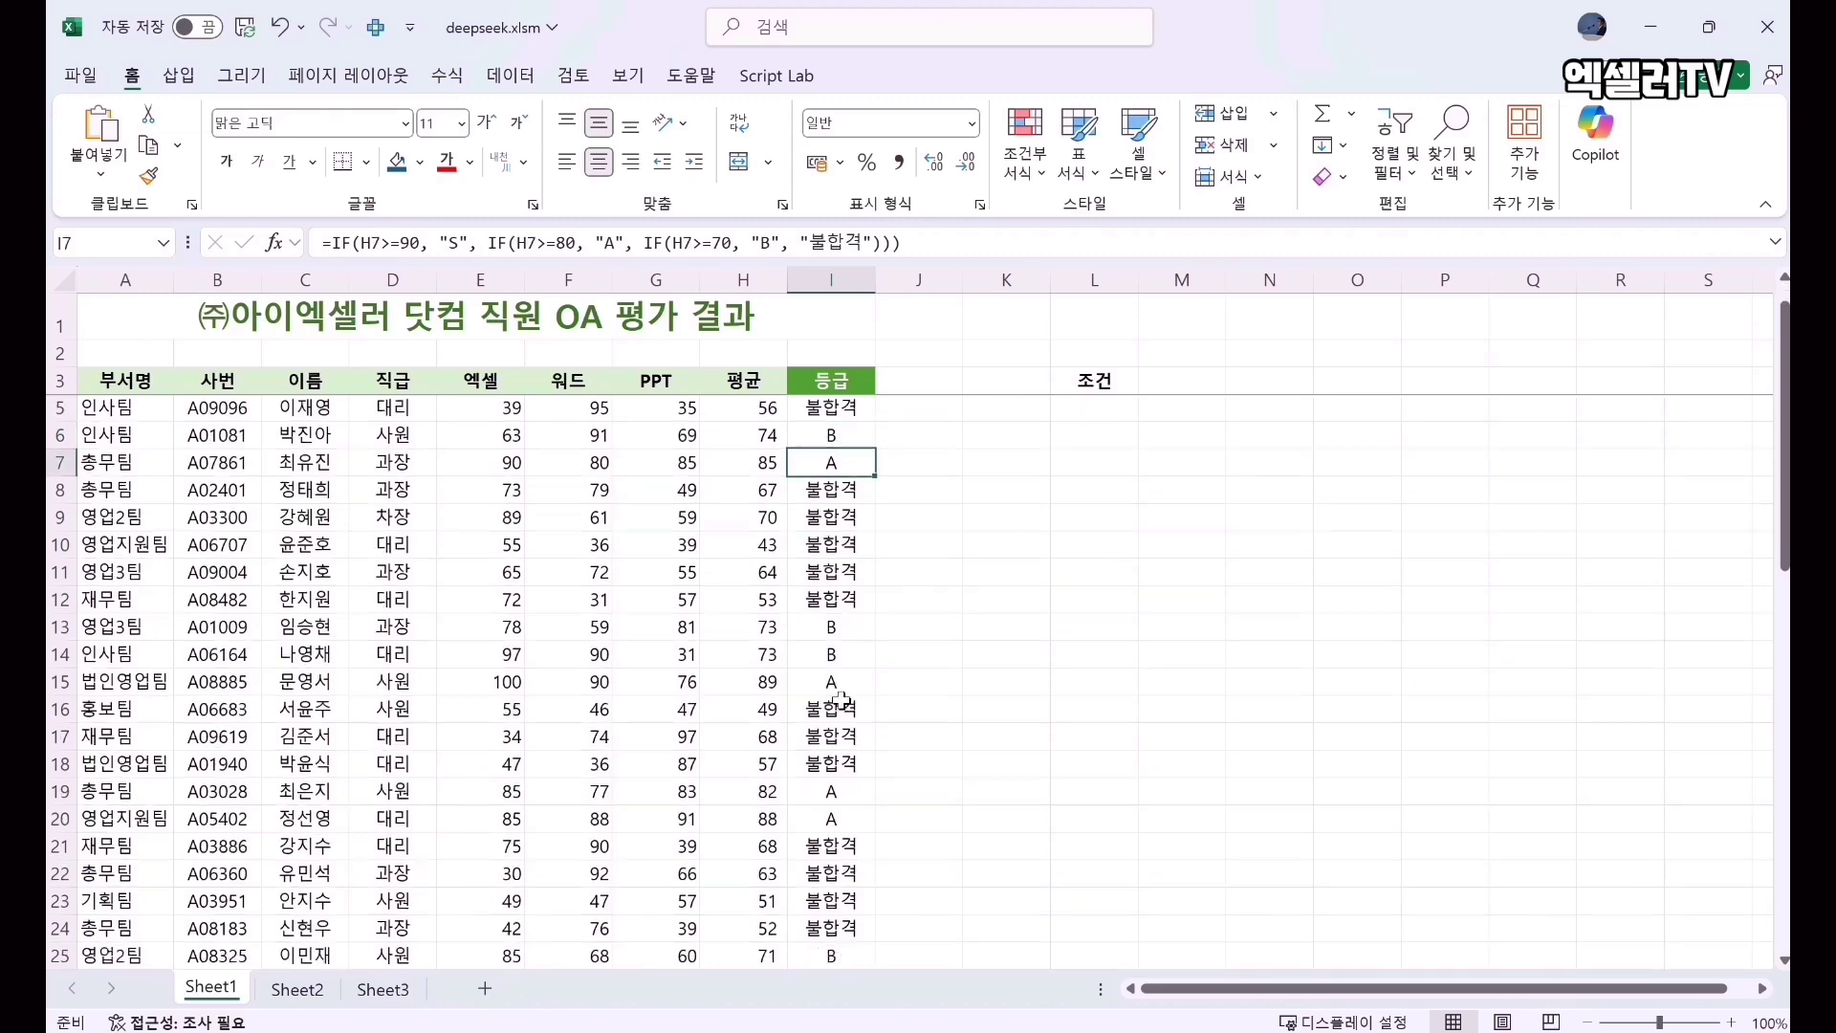
scroll(840, 703, "down", 7)
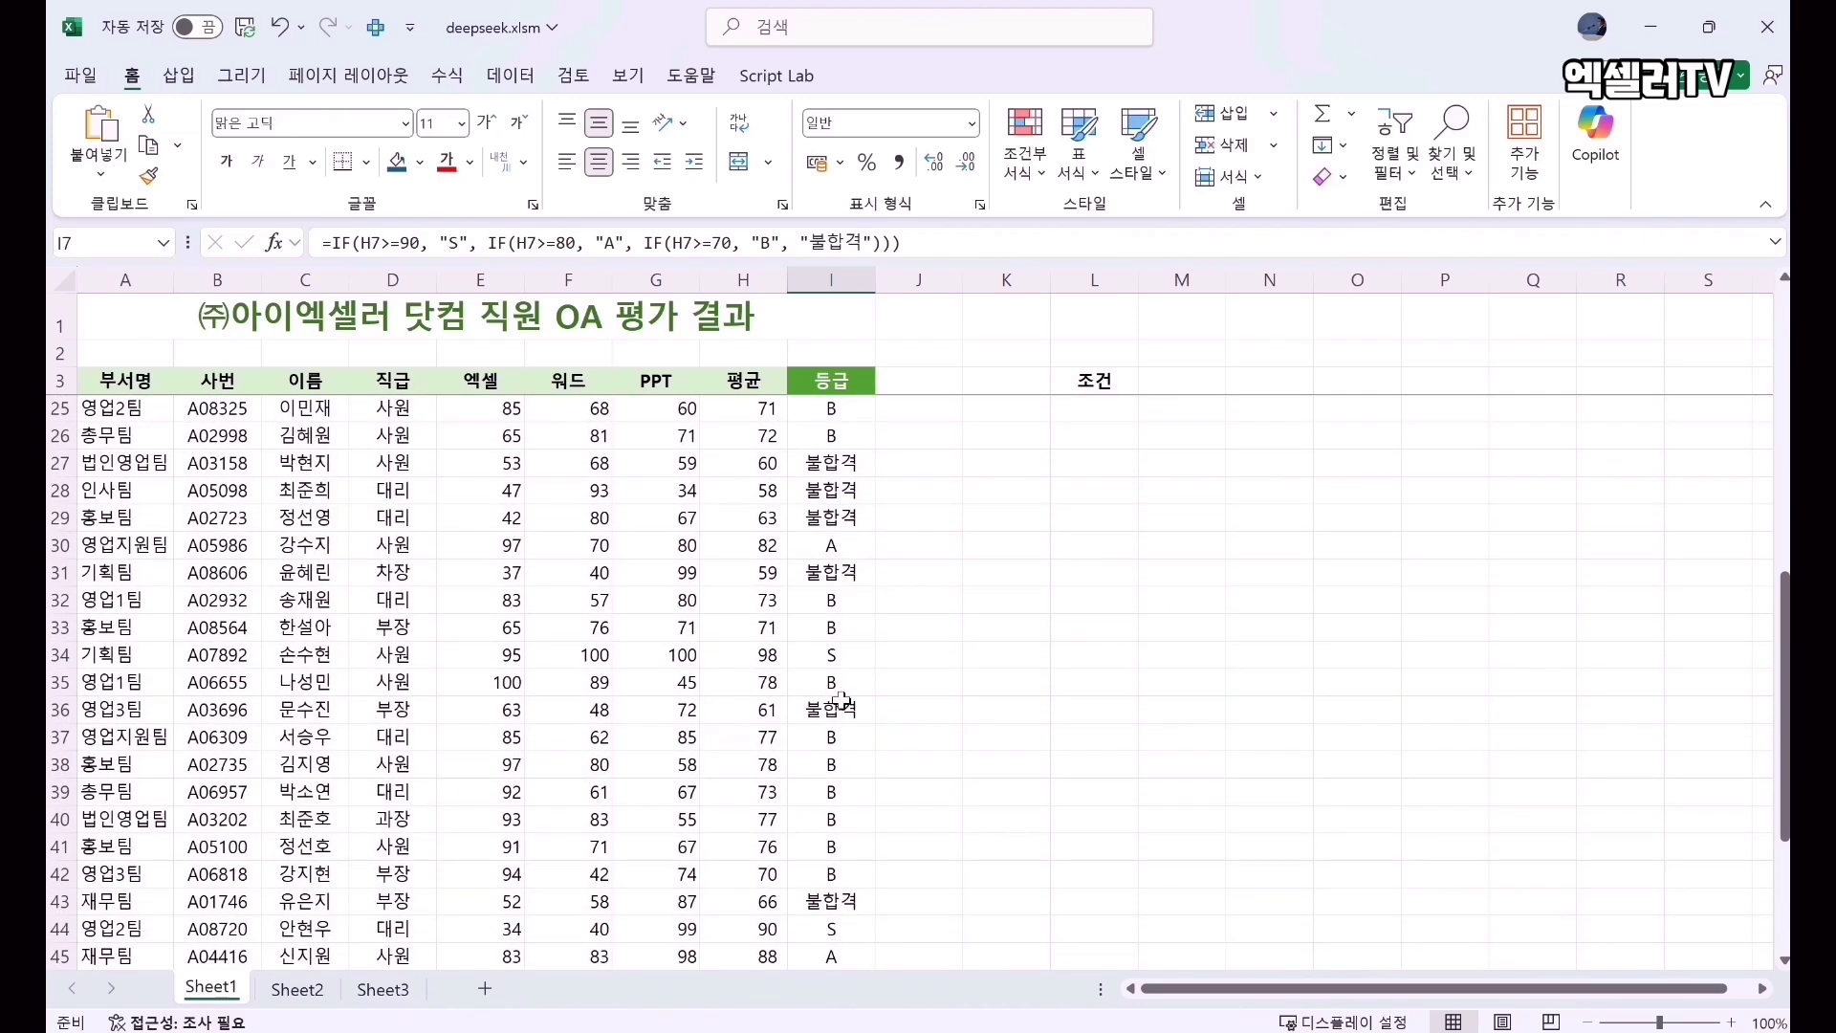
scroll(841, 701, "down", 1)
left_click(845, 570)
scroll(840, 682, "down", 2)
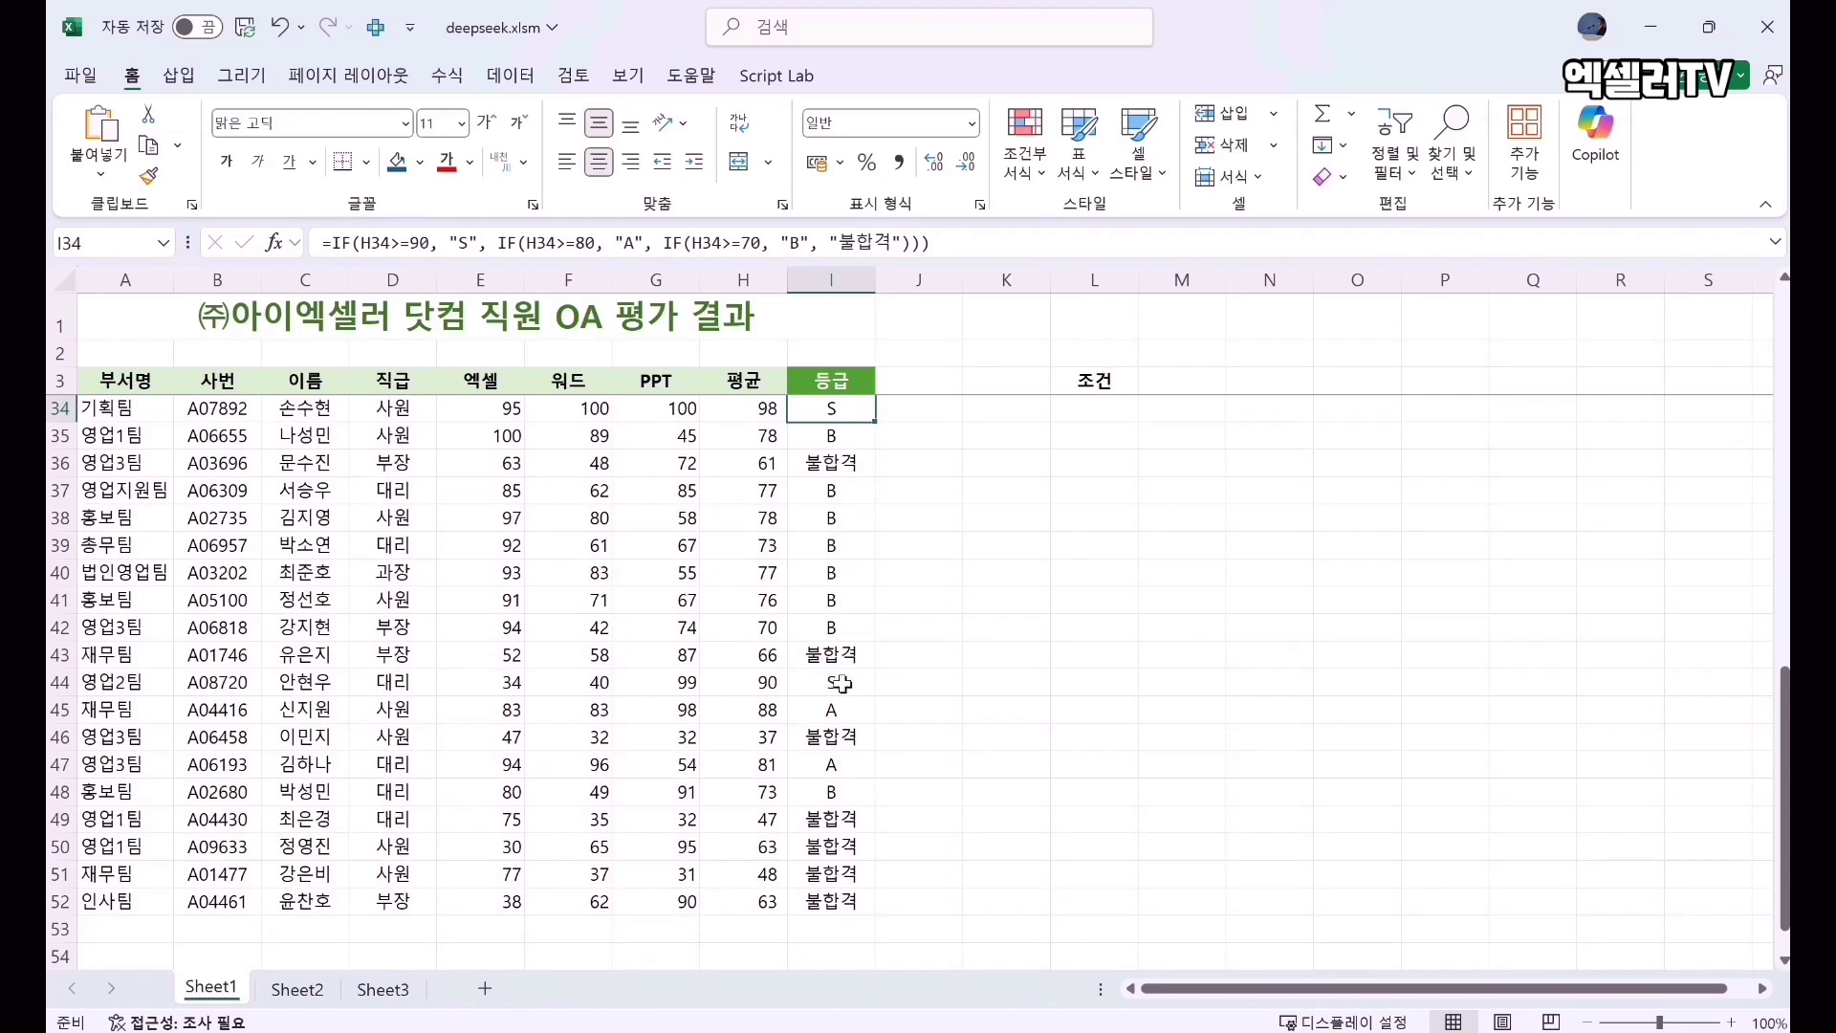
Inspect the grade formula in I4 and the average in H9, and display the whole 평균 column with one decimal place.
scroll(840, 683, "up", 10)
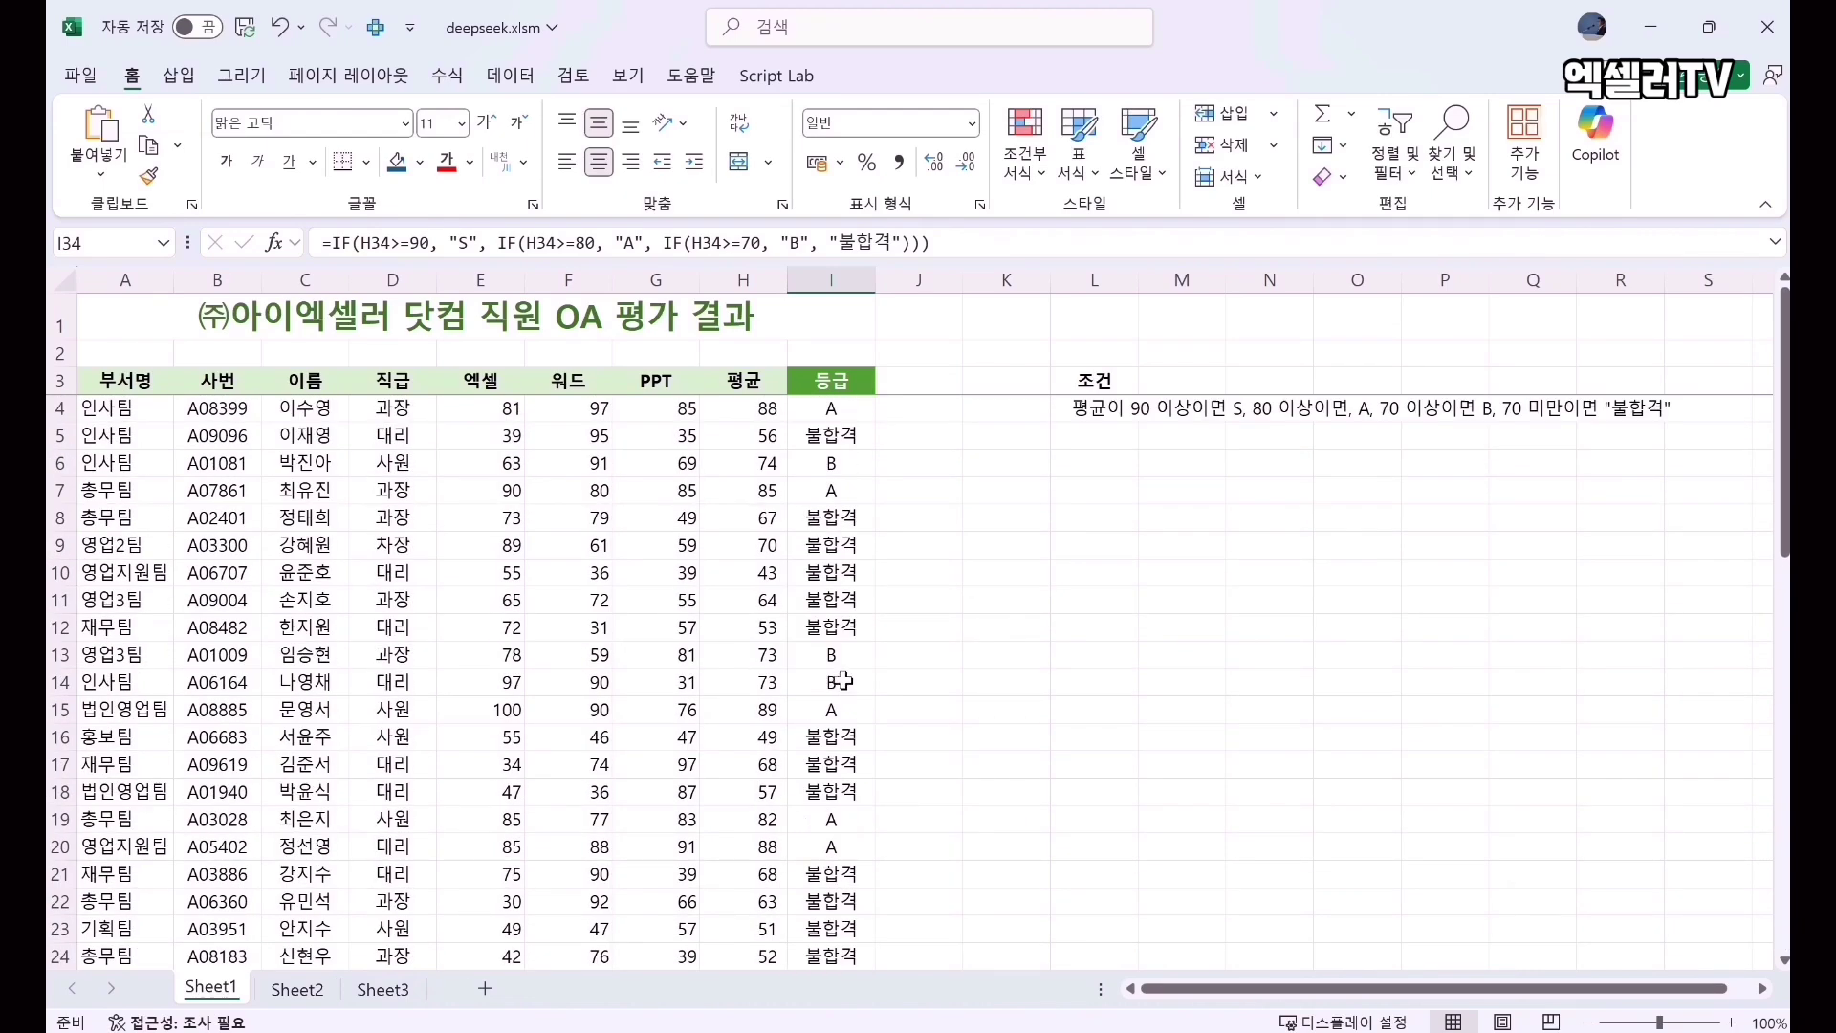
left_click(834, 408)
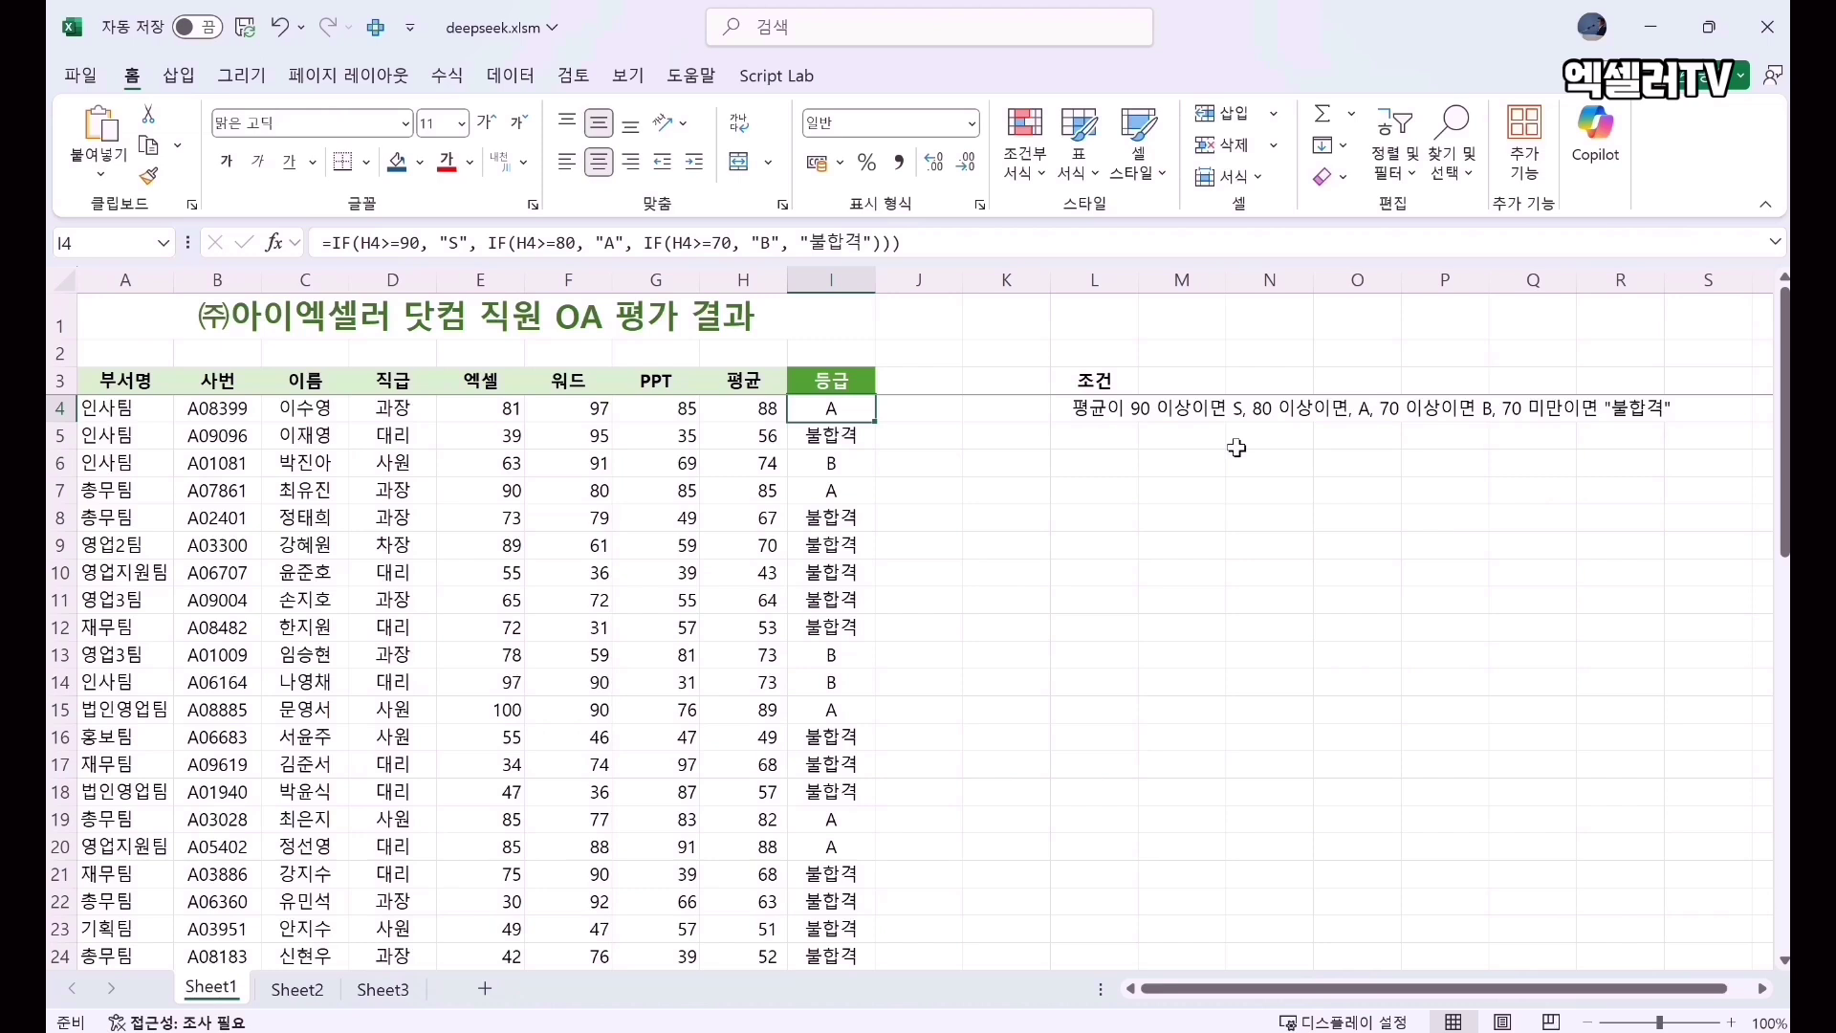
left_click(734, 553)
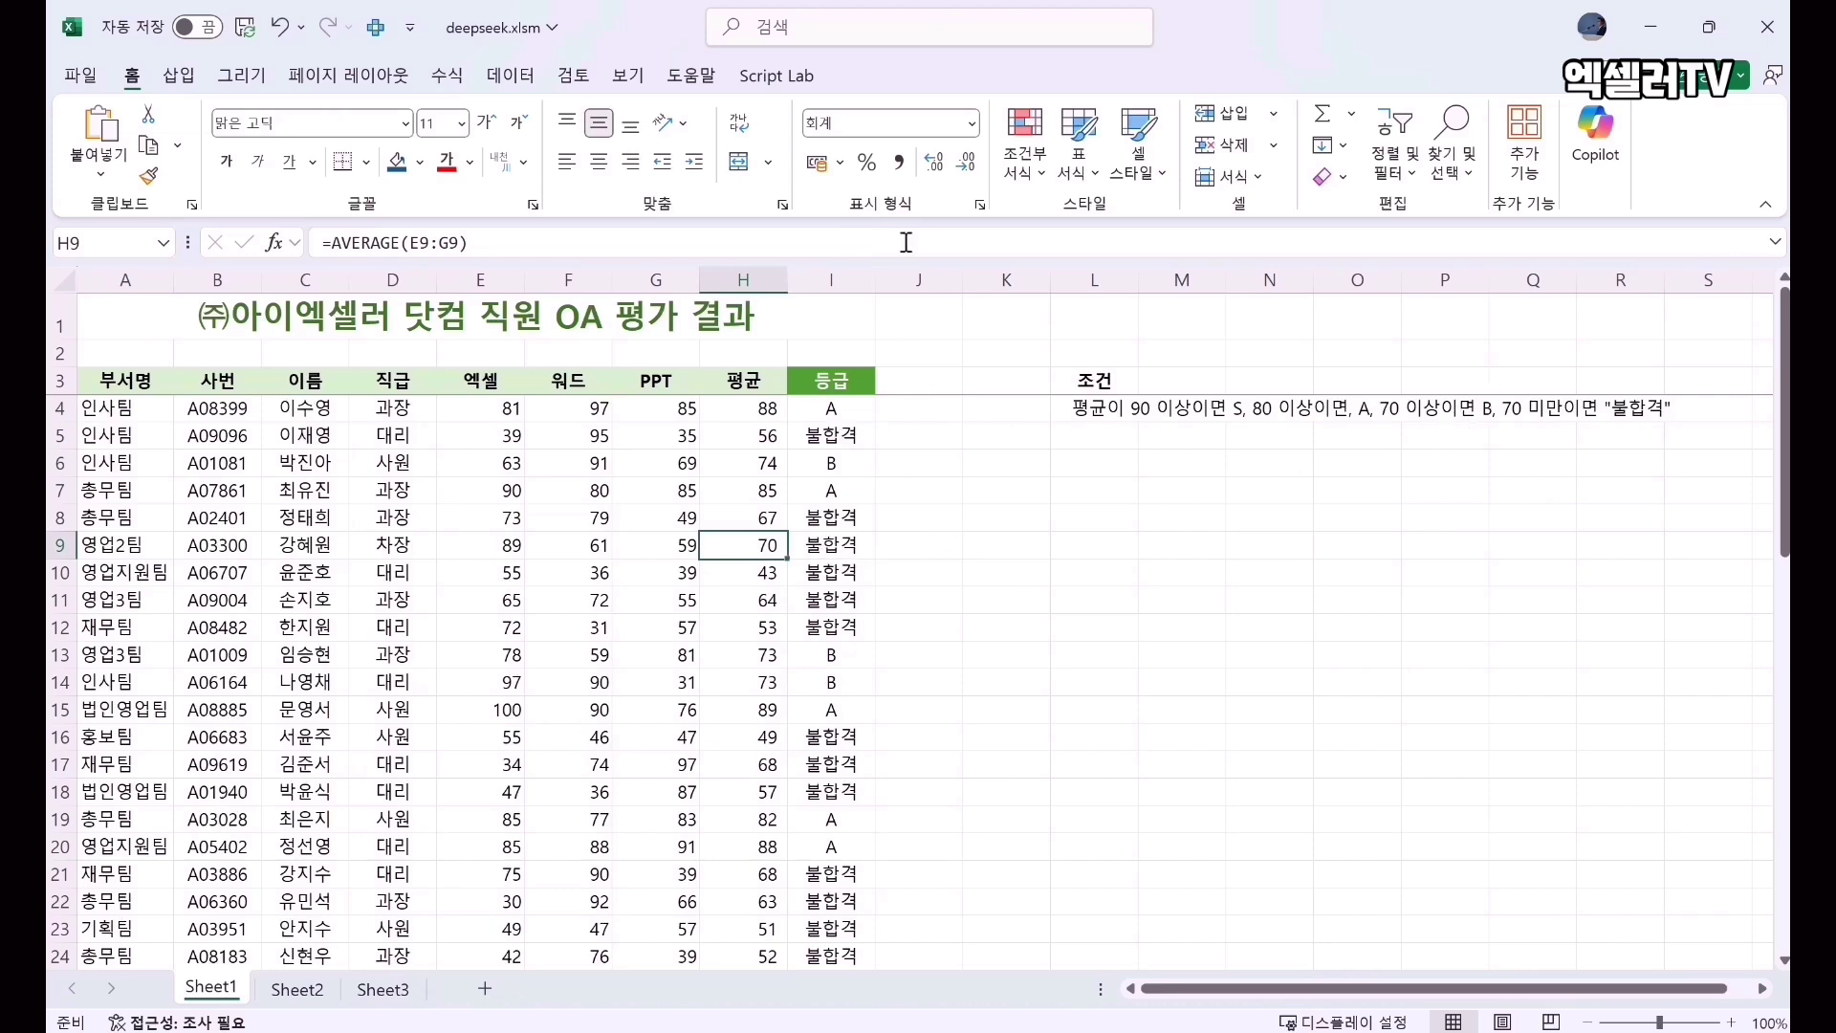
left_click(934, 162)
left_click(897, 162)
left_click(765, 279)
left_click(934, 163)
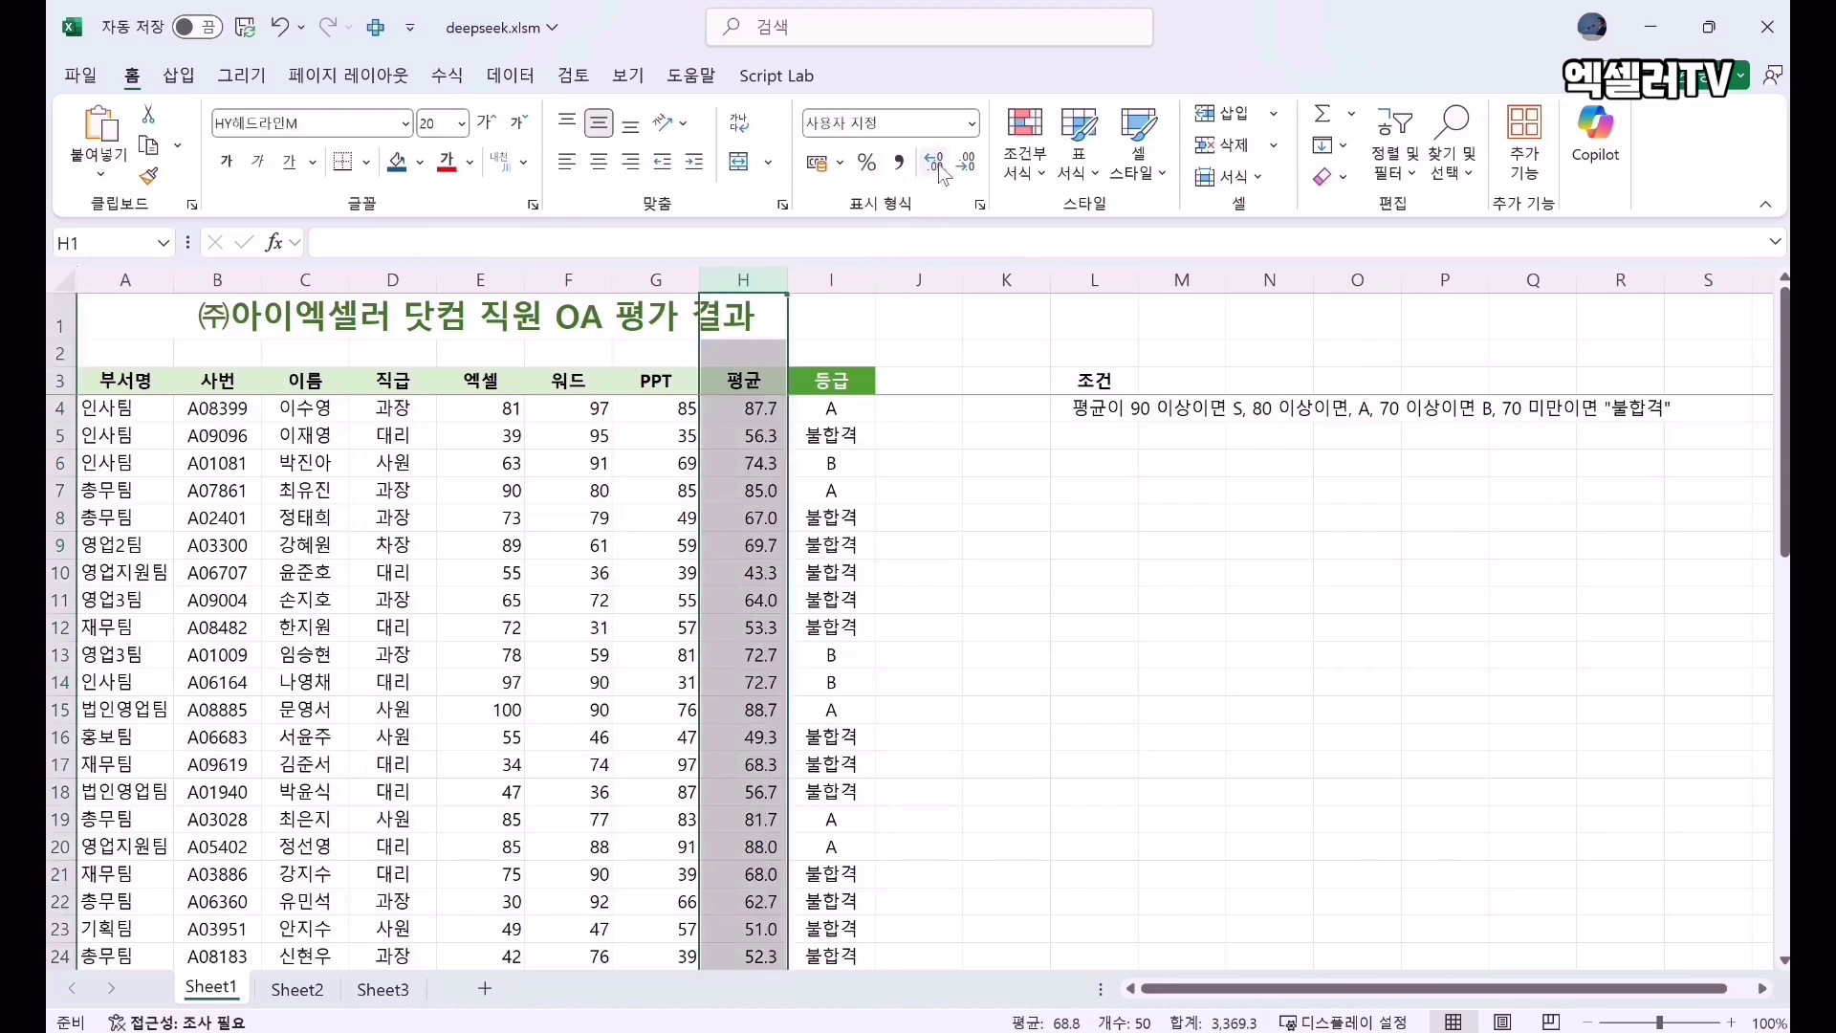
Recheck the grades in the 등급 column against the one-decimal averages, and select cell I4 to review its formula.
left_click(837, 521)
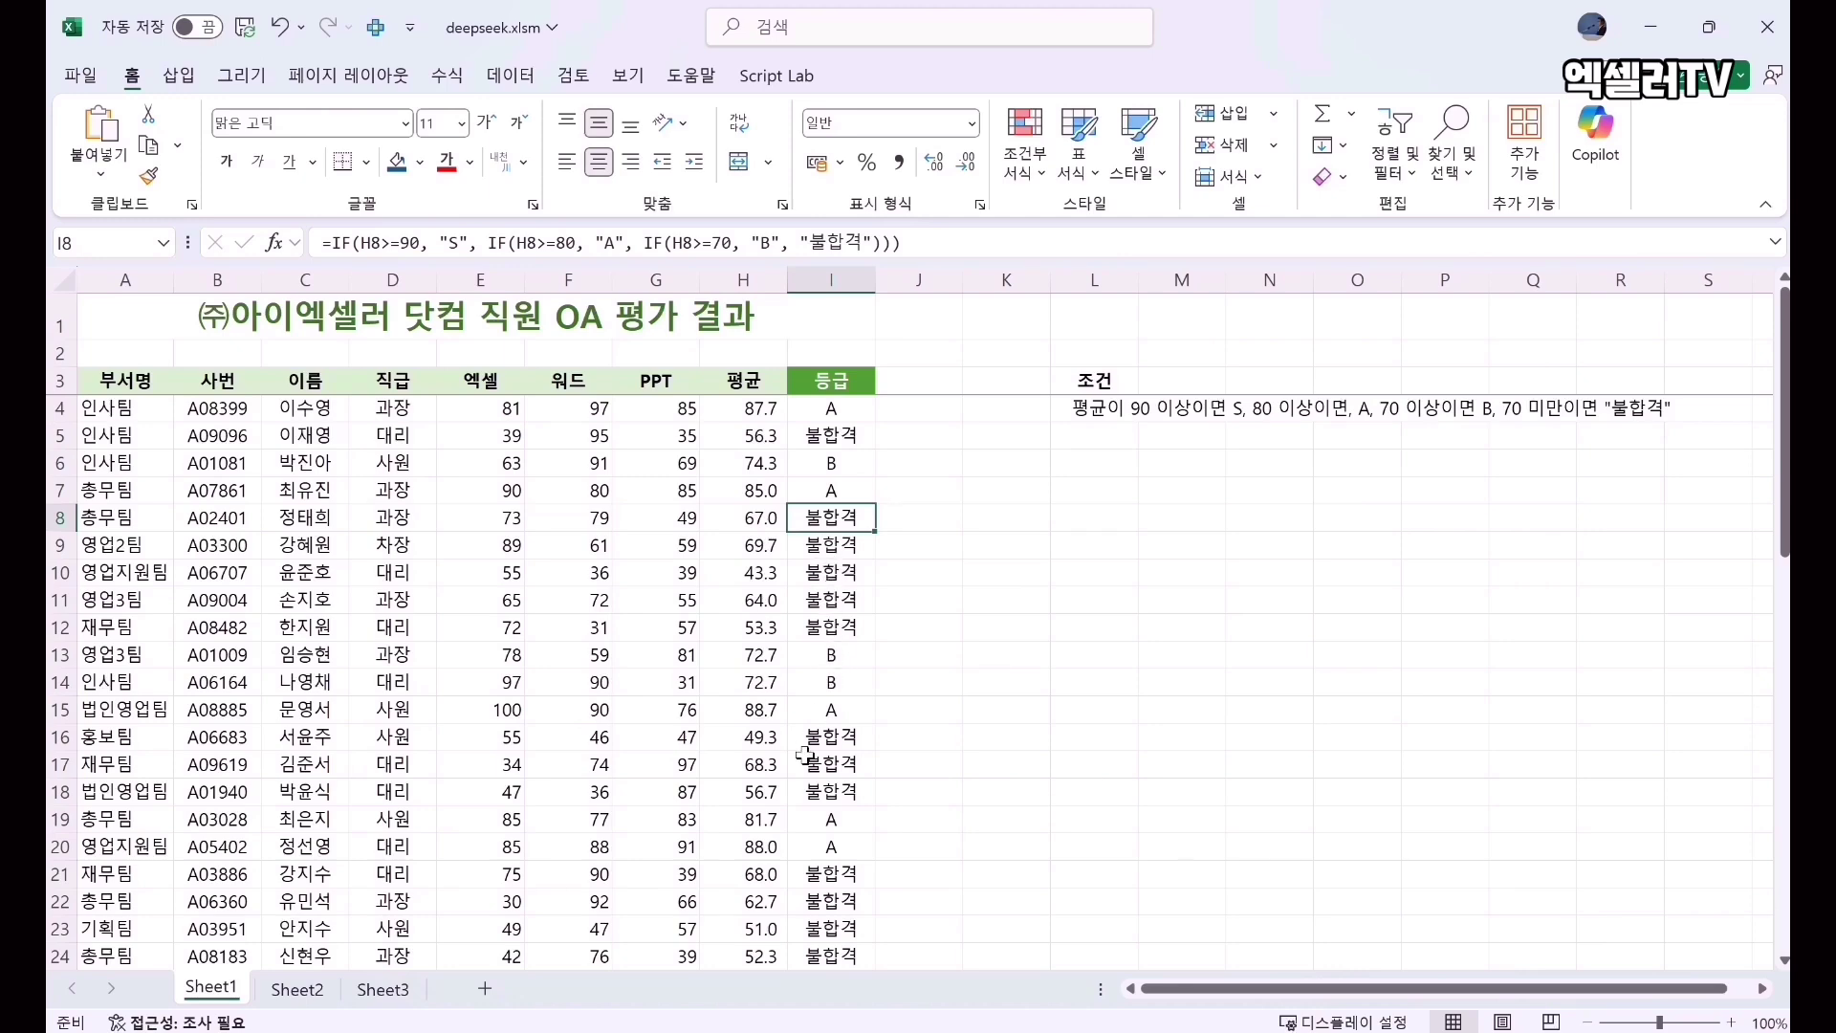
scroll(801, 763, "down", 2)
scroll(802, 763, "up", 2)
left_click(838, 408)
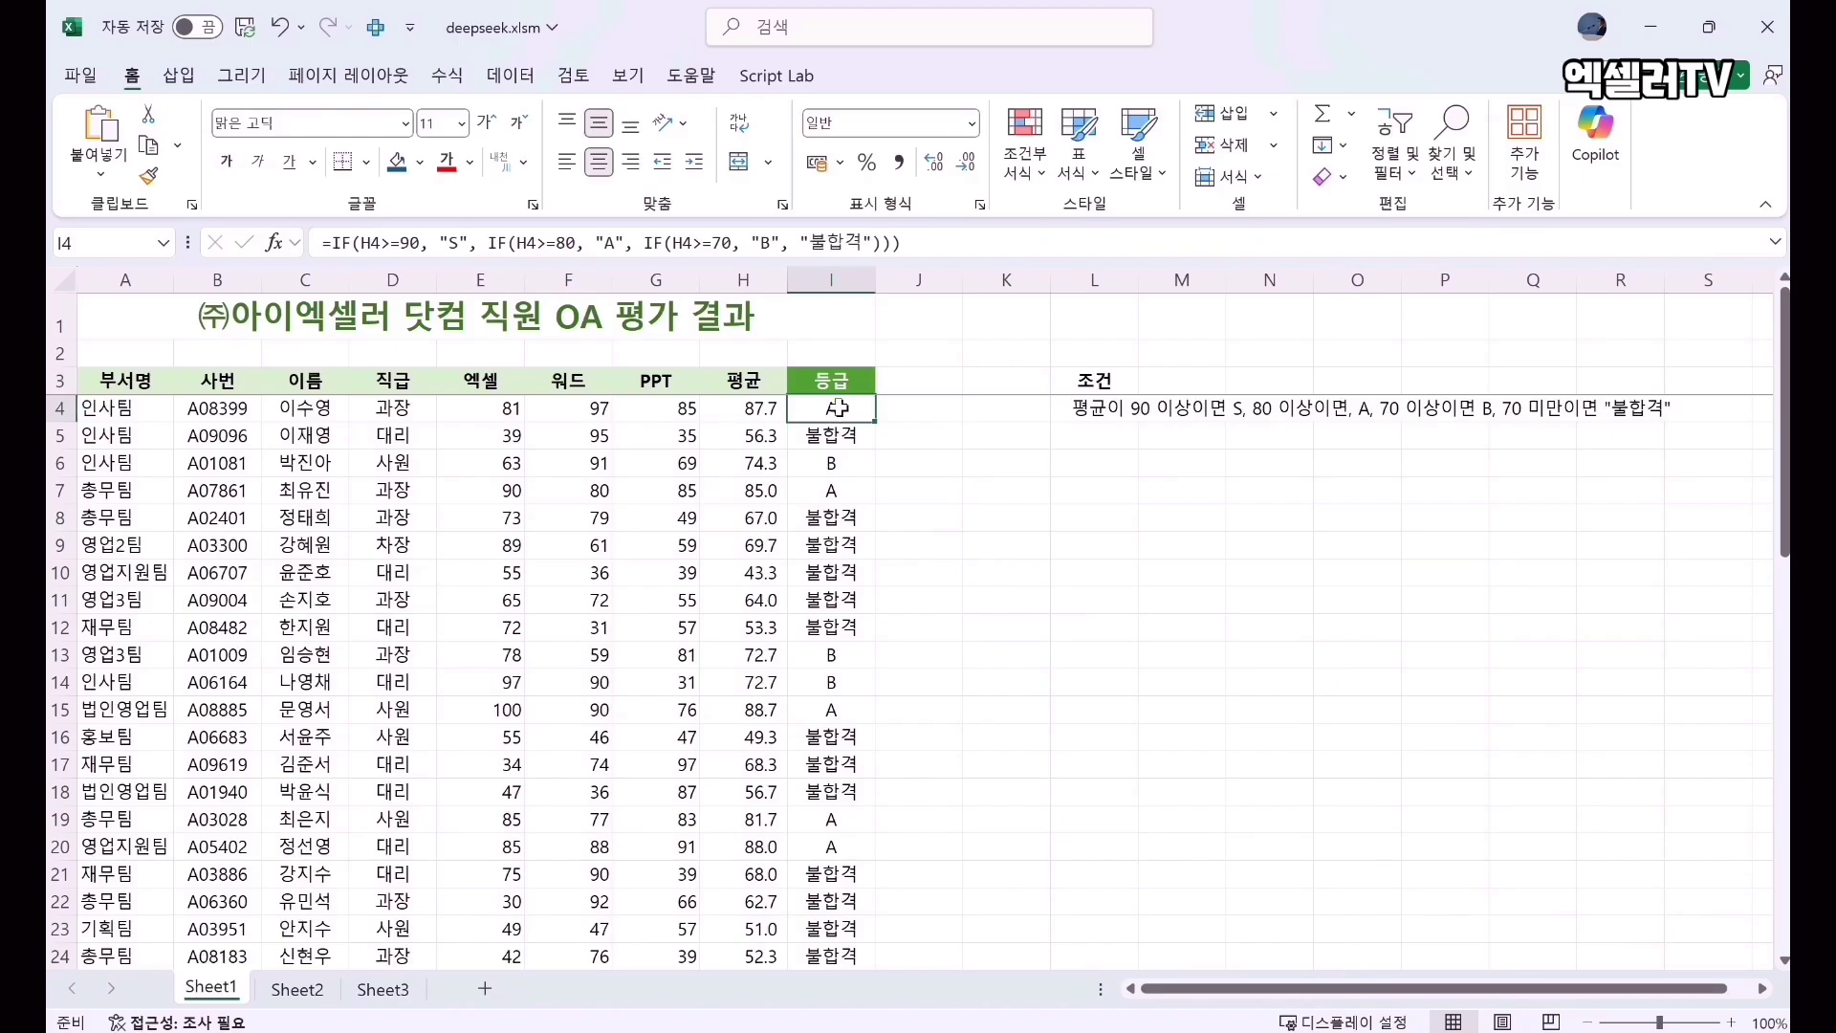